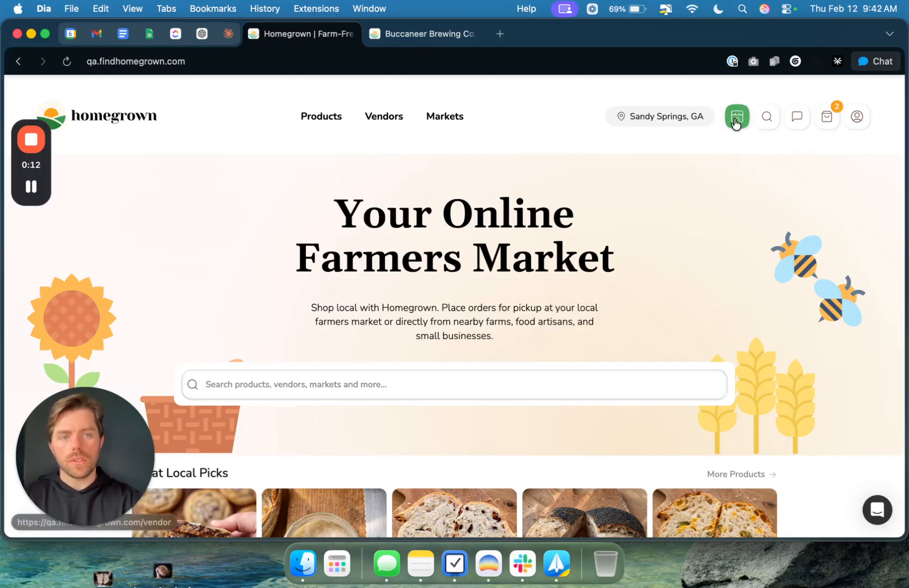
# Step: Check the mobile layout's navigation for vendor access, and open the vendor dashboard
pyautogui.hotkey('ctrl', 'alt', 'Right')
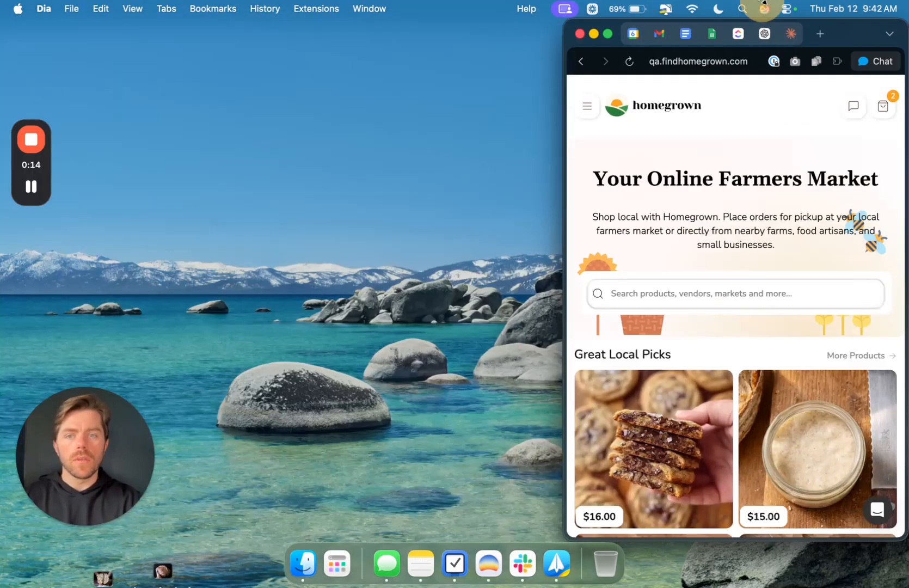
pyautogui.click(586, 108)
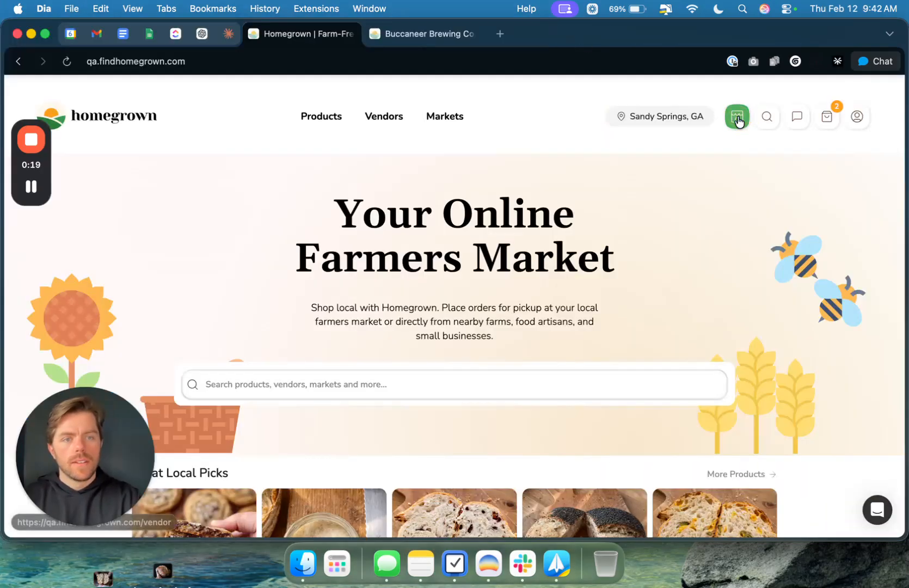
pyautogui.click(737, 117)
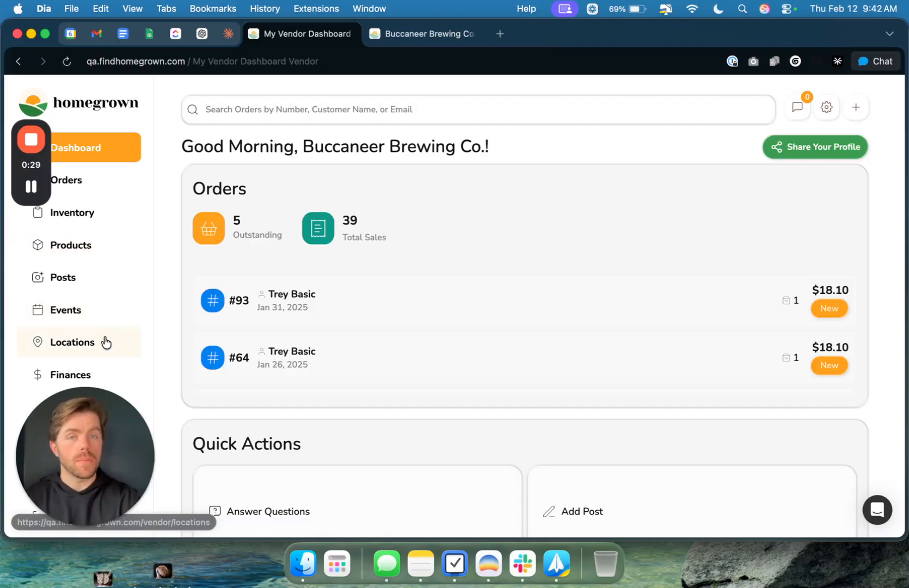
# Step: Go to the vendor's product list and start adding a new product
pyautogui.scroll(-1, 106, 342)
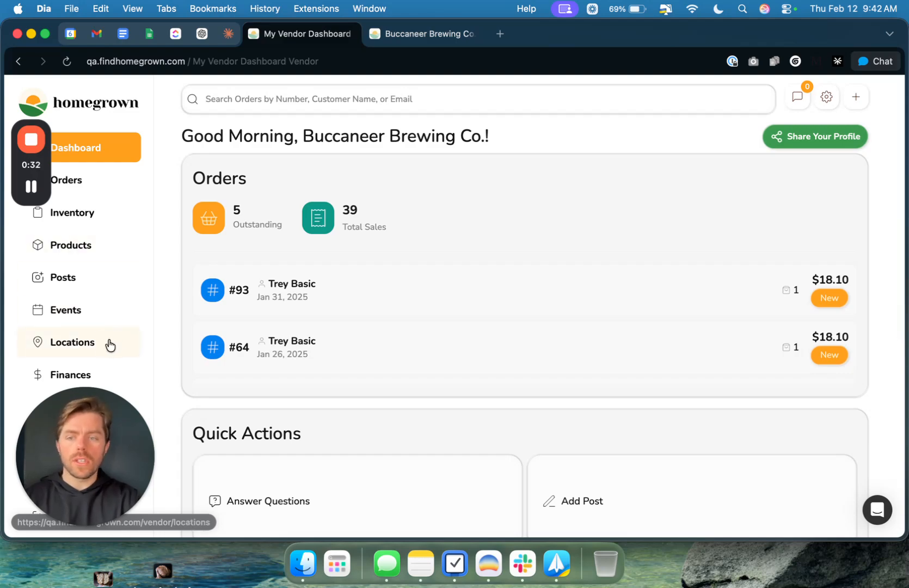
pyautogui.click(110, 255)
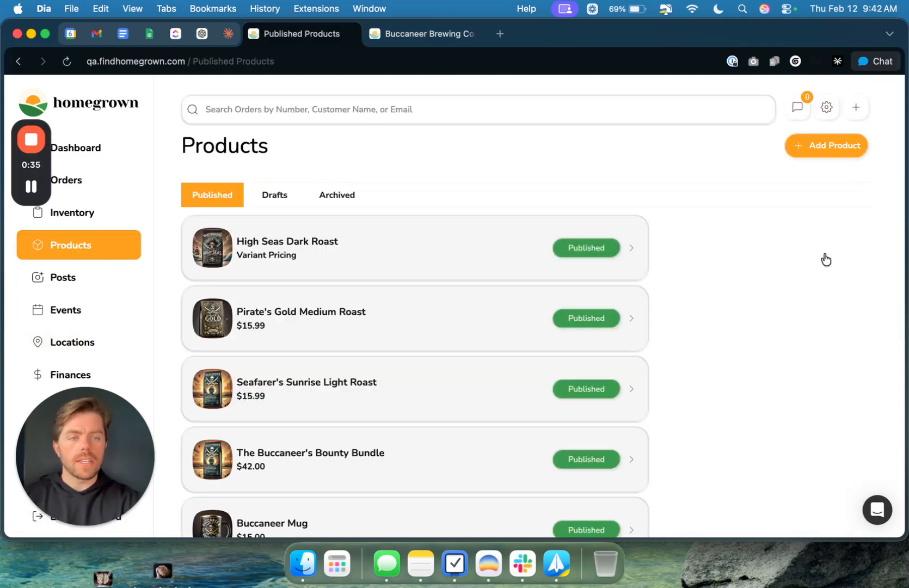
pyautogui.click(821, 146)
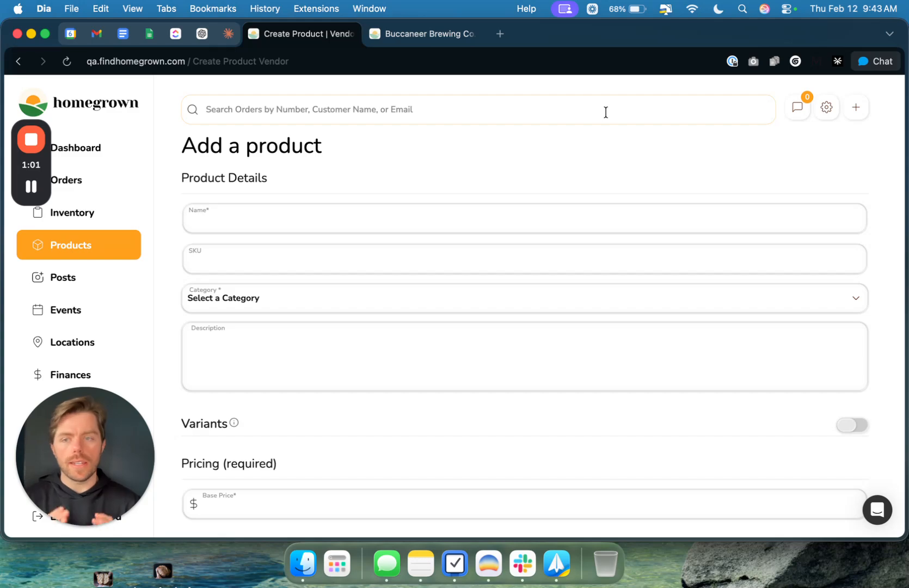
pyautogui.click(383, 216)
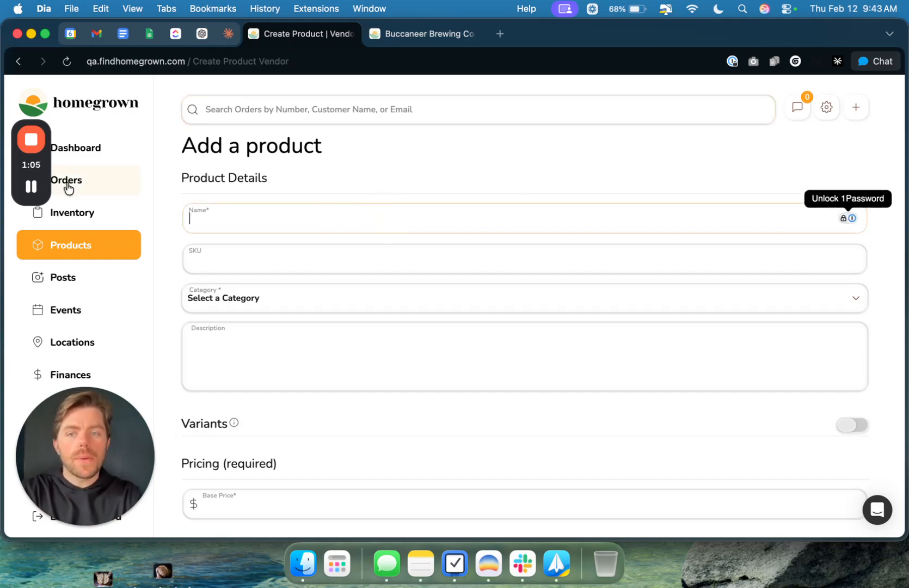
# Step: Look over the product listings on the public Buccaneer Brewing Co. storefront and return to the new product form
pyautogui.hotkey('ctrl', 'Tab')
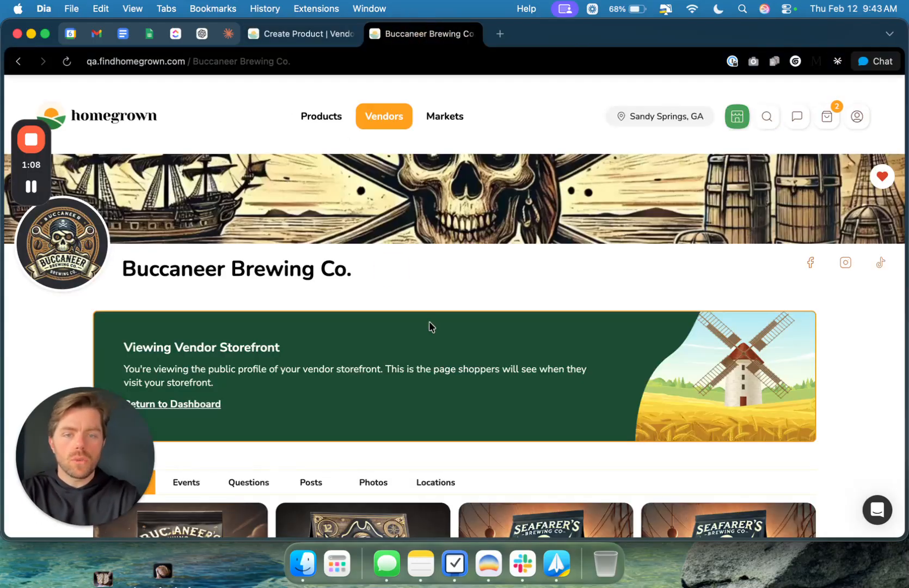
pyautogui.scroll(-6, 429, 325)
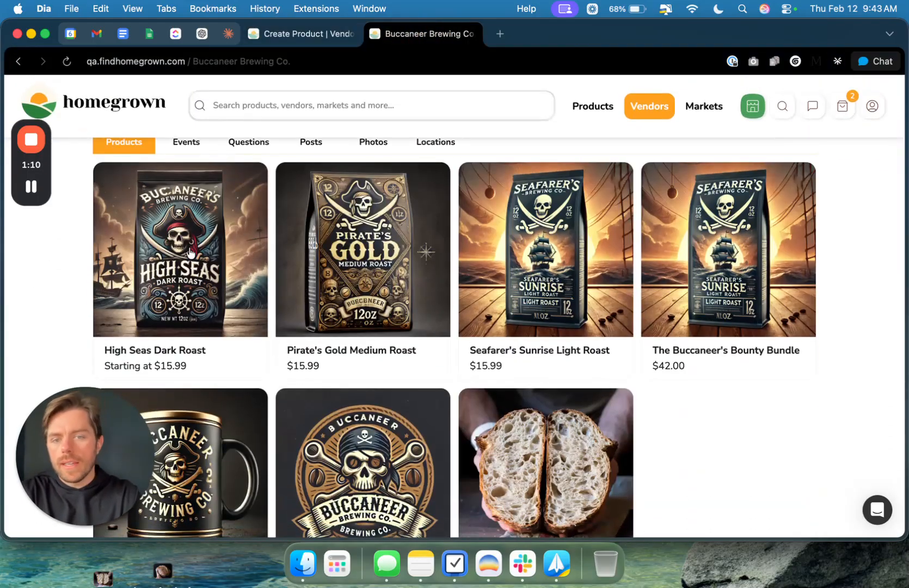
pyautogui.scroll(1, 680, 353)
pyautogui.scroll(10, 680, 353)
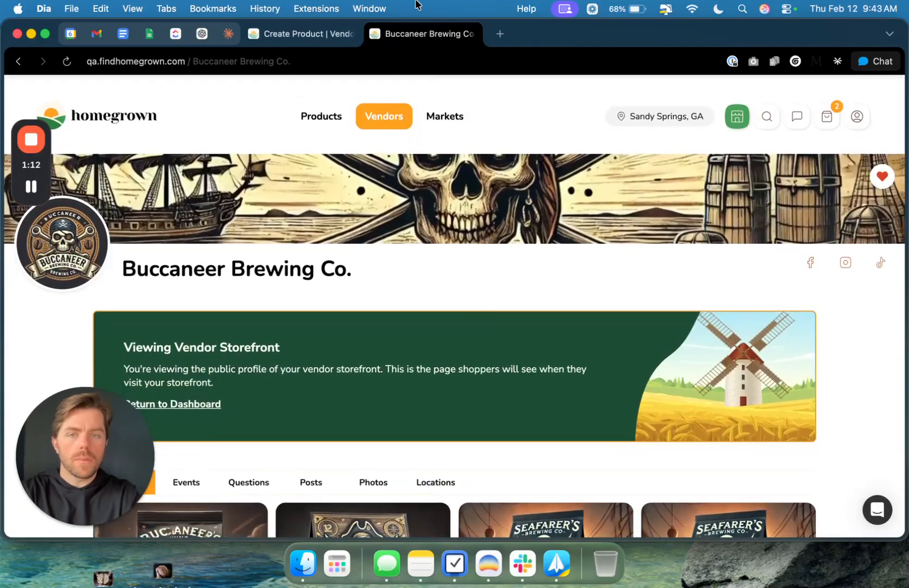
pyautogui.click(313, 41)
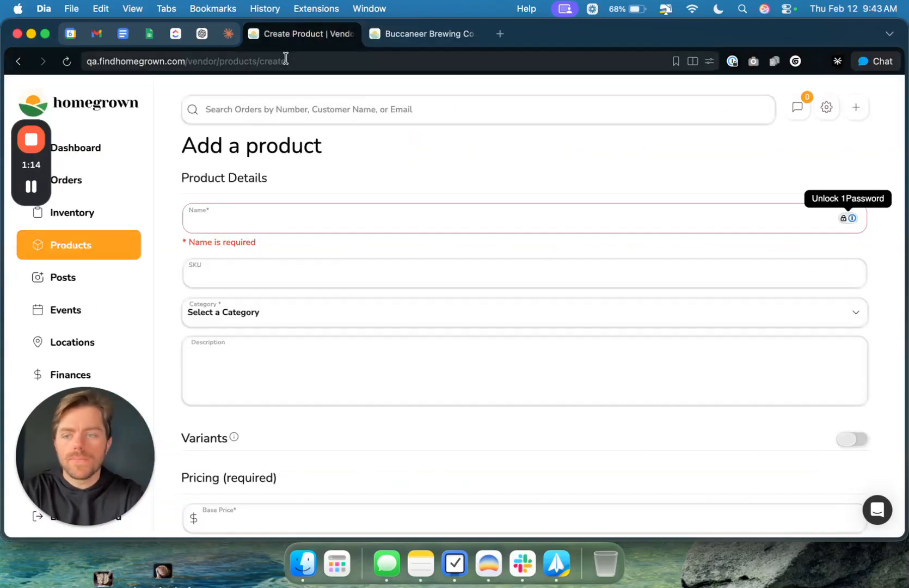
pyautogui.hotkey('ctrl', 'Tab')
pyautogui.click(281, 43)
pyautogui.scroll(-1, 458, 330)
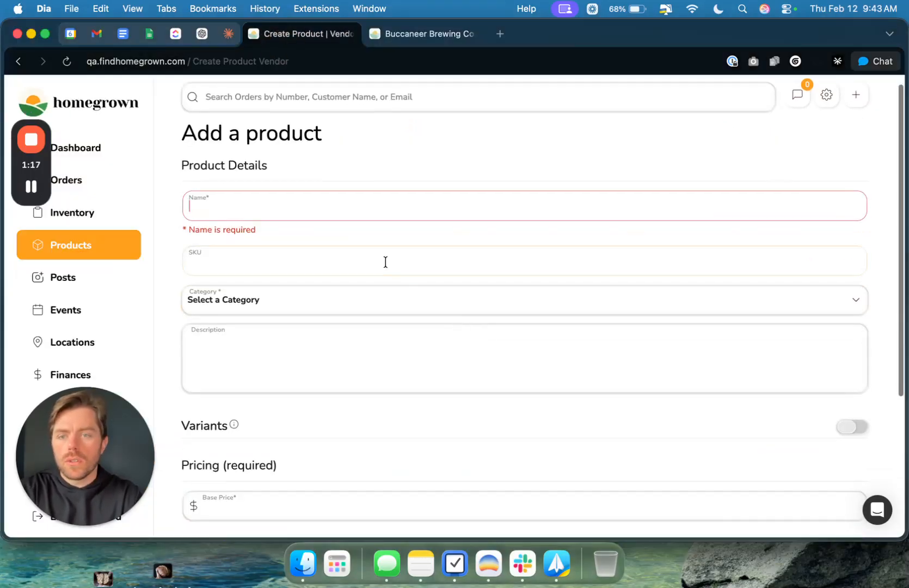
# Step: Name the new product "Evan's Classic Sourdough"
pyautogui.click(305, 212)
pyautogui.write('Ev')
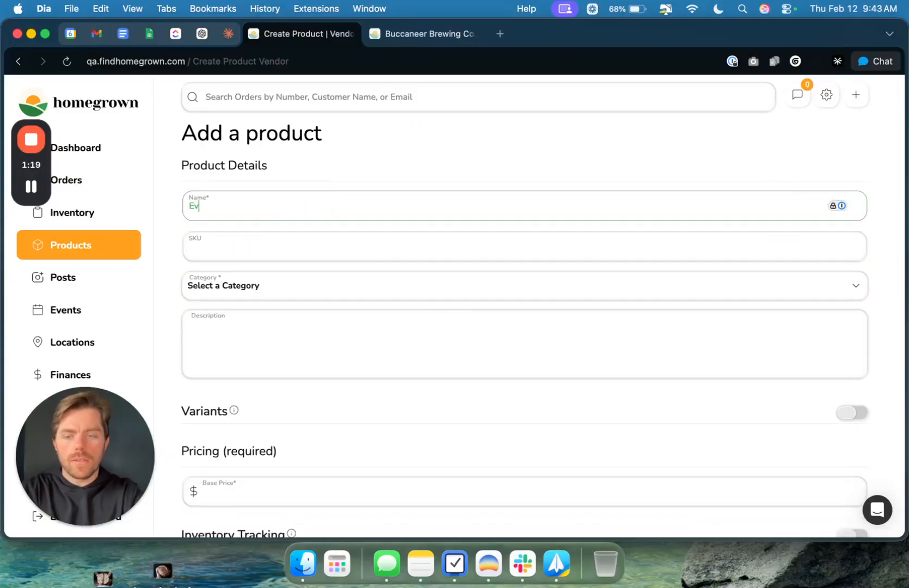
pyautogui.write("an's Cl")
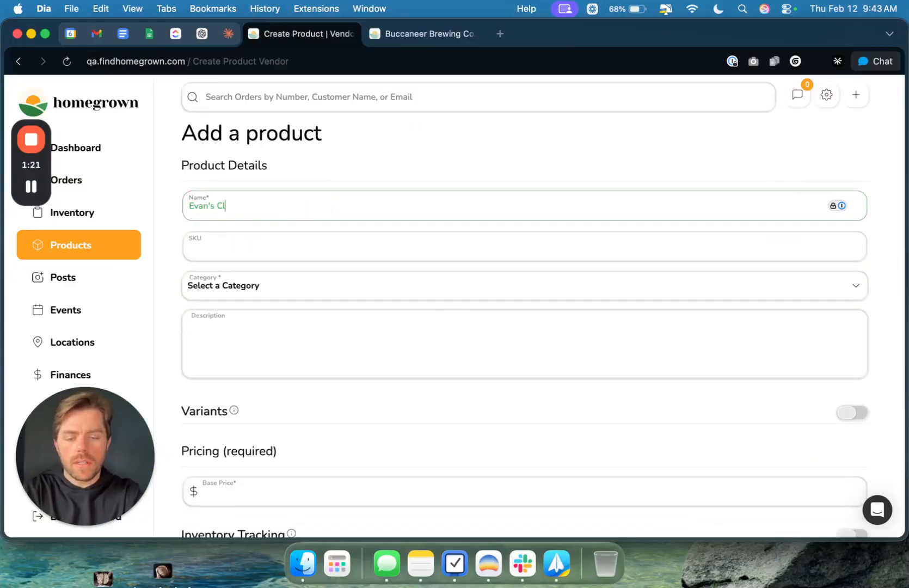
pyautogui.write('assic sourdough')
pyautogui.click(251, 206)
pyautogui.press('BackSpace')
pyautogui.write('D')
pyautogui.press('BackSpace')
pyautogui.write('S')
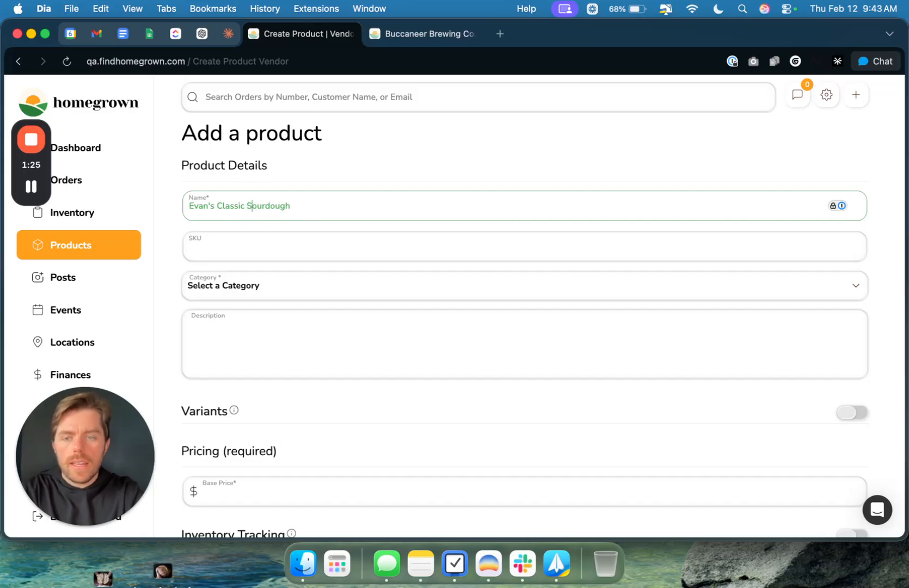
# Step: Set the product's category to Bakery
pyautogui.click(226, 294)
pyautogui.scroll(-3, 262, 341)
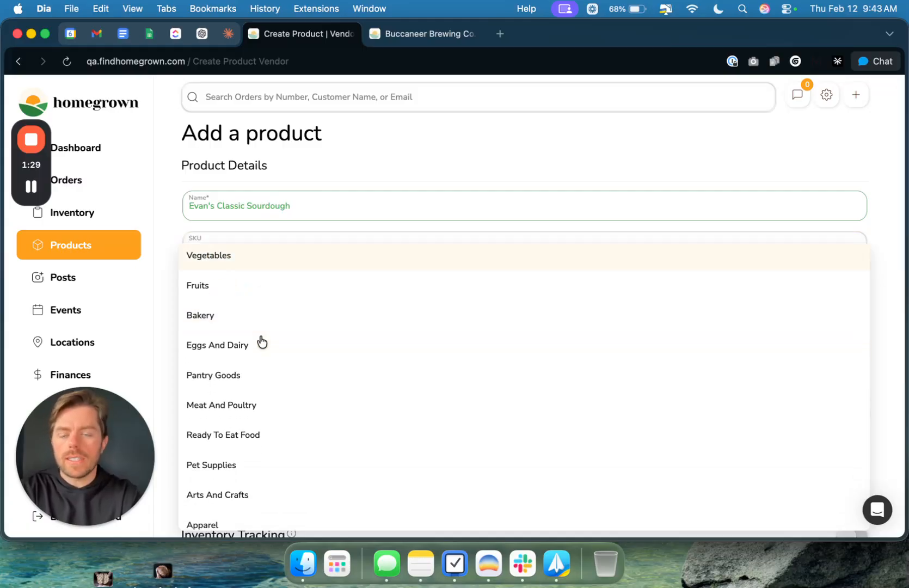
pyautogui.scroll(1, 269, 296)
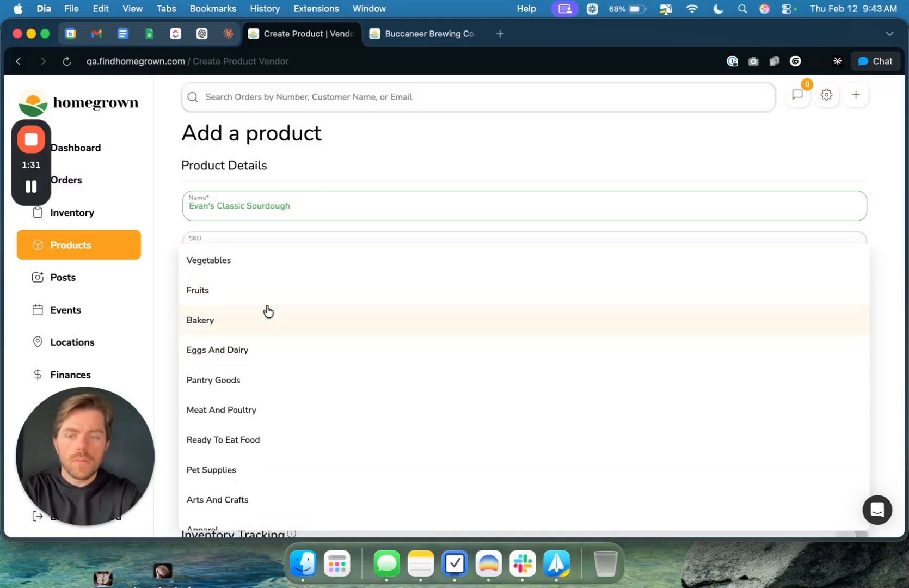
pyautogui.click(266, 314)
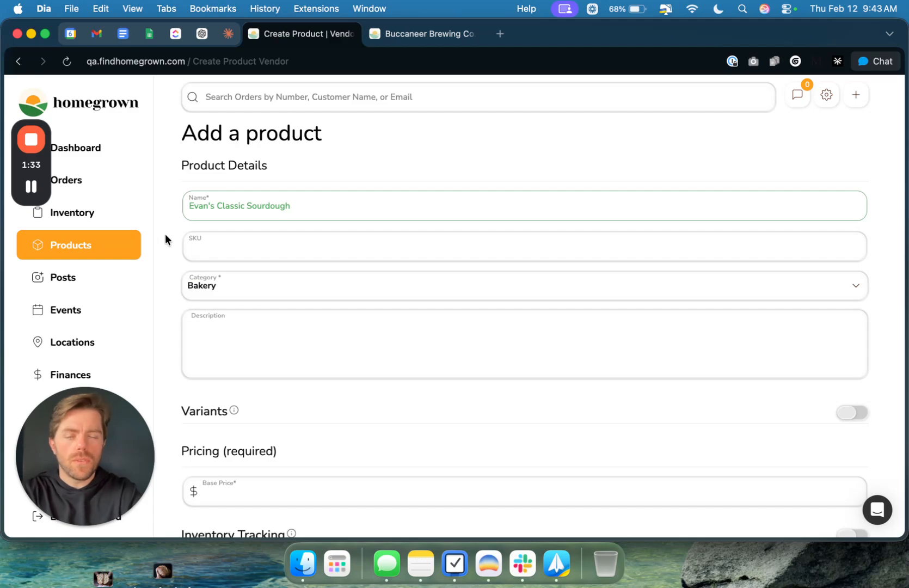
# Step: Copy the two-sentence sourdough description from the ChatGPT conversation into the new product's Description
pyautogui.click(210, 319)
pyautogui.scroll(-1, 266, 368)
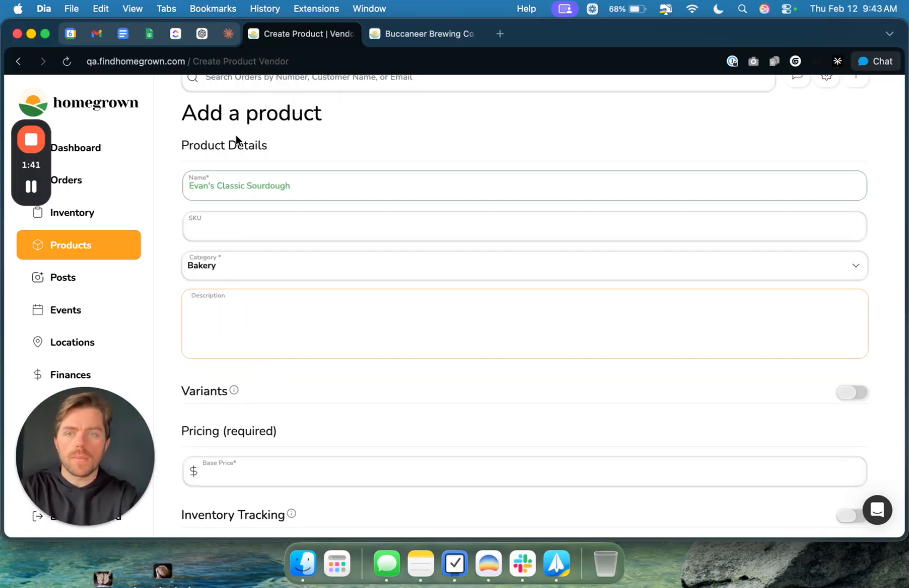
pyautogui.press('super+6')
pyautogui.doubleClick(653, 273)
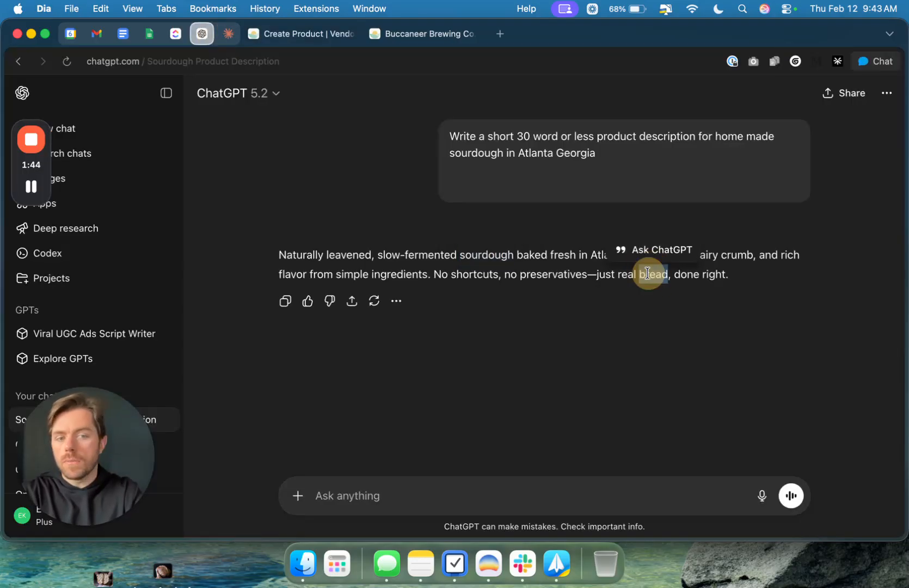
pyautogui.tripleClick(589, 270)
pyautogui.press('cmd+c')
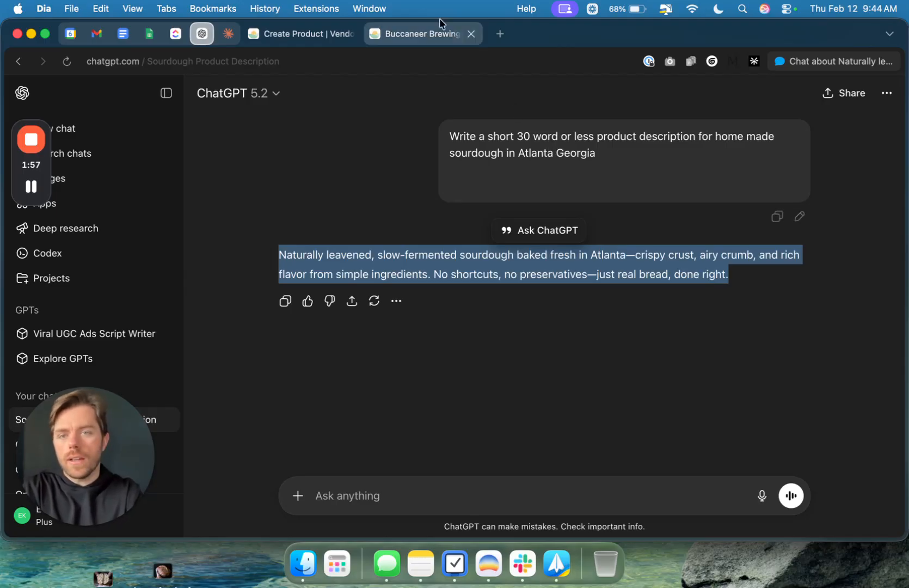
pyautogui.click(289, 41)
pyautogui.click(279, 330)
pyautogui.press('cmd+v')
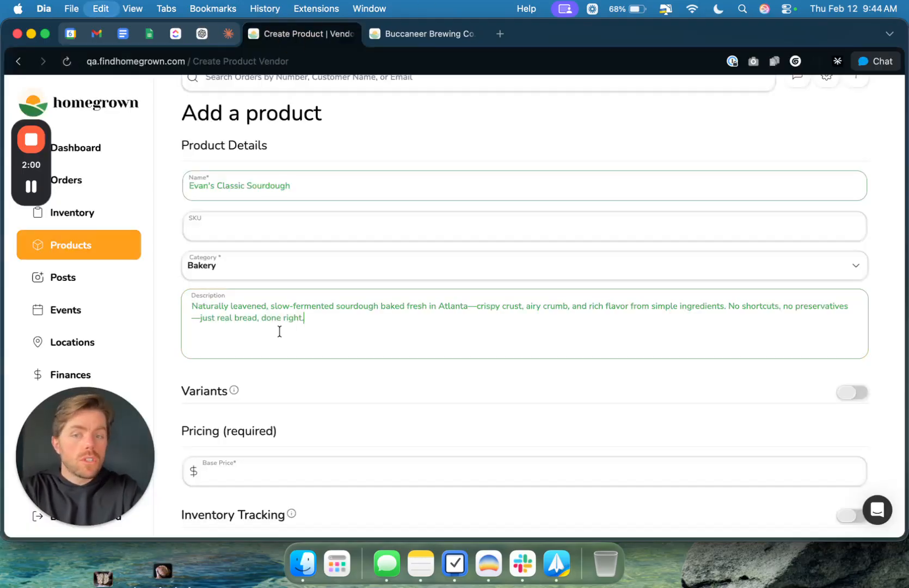
# Step: Set the product's base price to $15
pyautogui.scroll(-1, 290, 325)
pyautogui.scroll(-5, 287, 265)
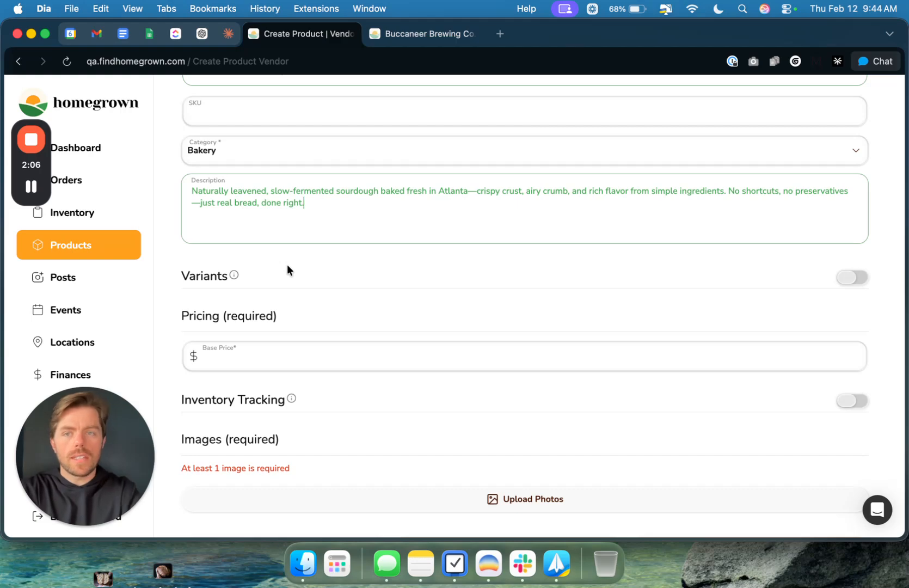
pyautogui.scroll(3, 302, 253)
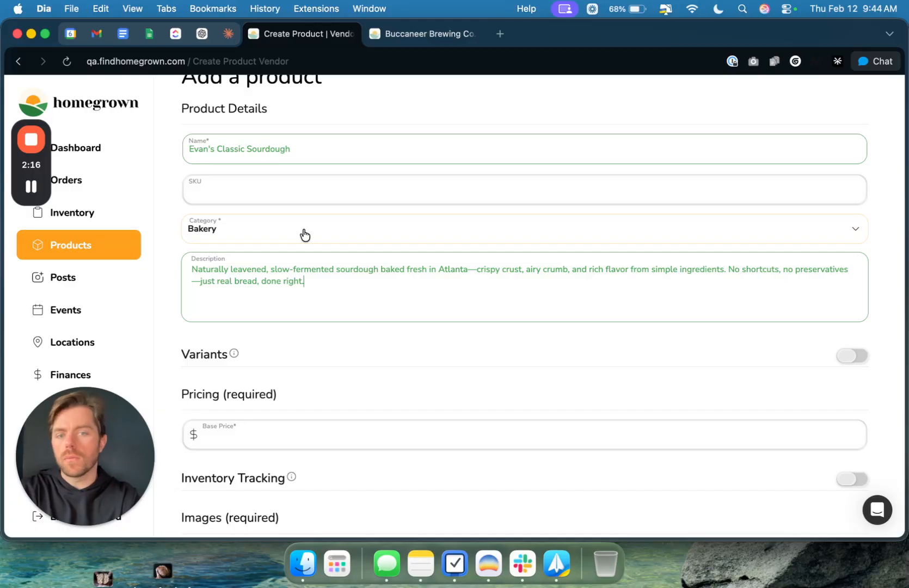
pyautogui.scroll(-1, 352, 264)
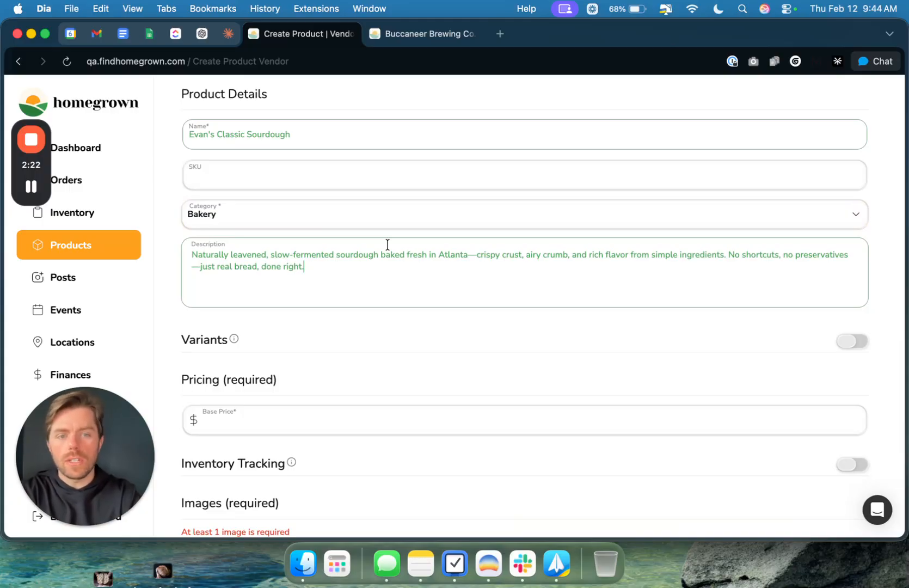
pyautogui.scroll(-3, 387, 246)
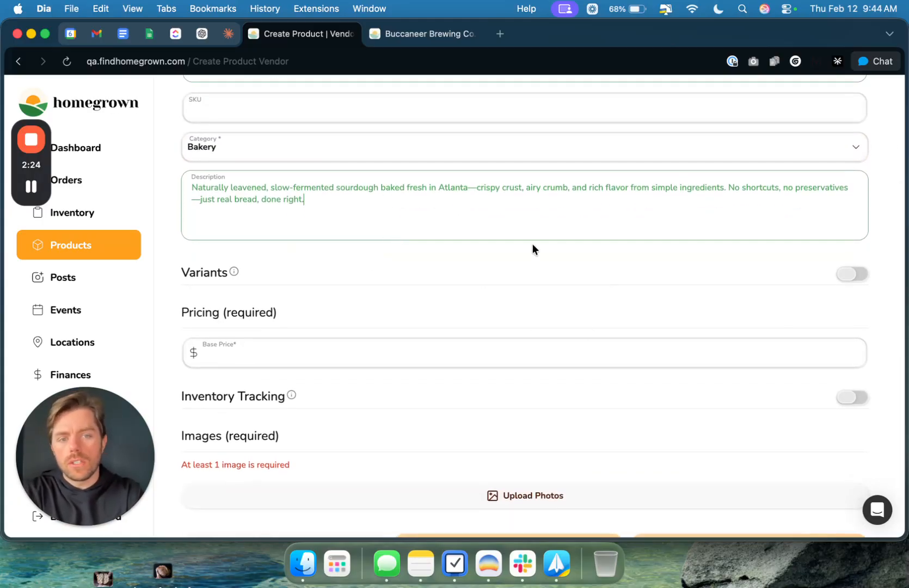
pyautogui.scroll(-2, 532, 244)
pyautogui.click(325, 313)
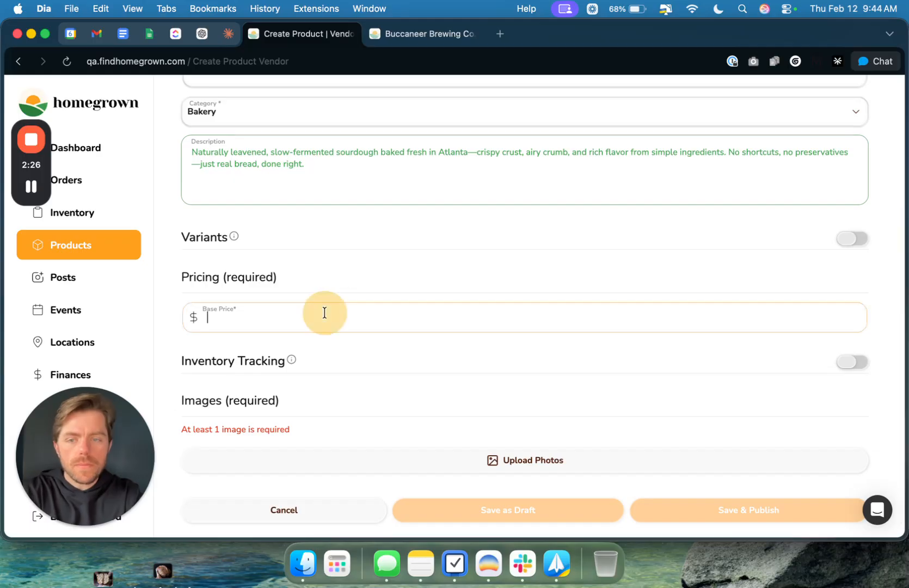
pyautogui.scroll(-1, 345, 310)
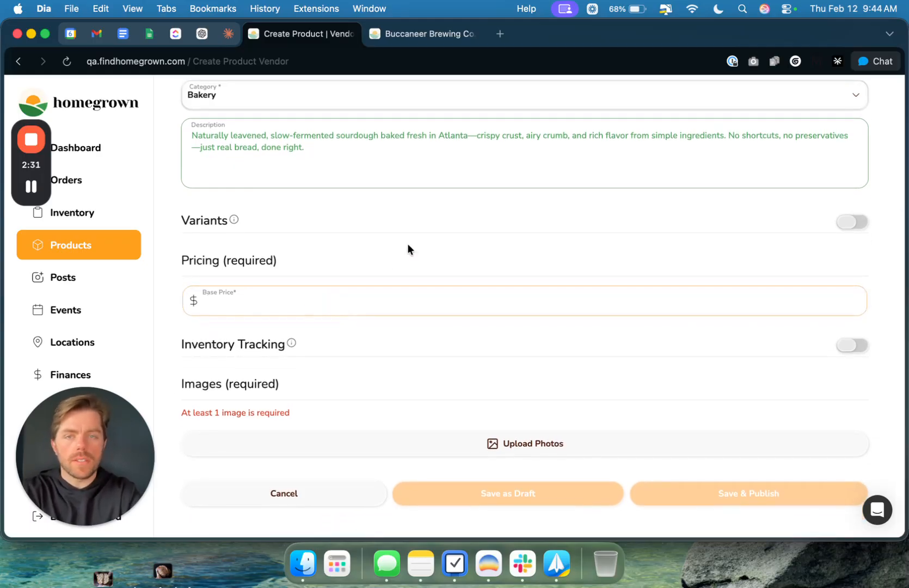
pyautogui.scroll(-1, 407, 244)
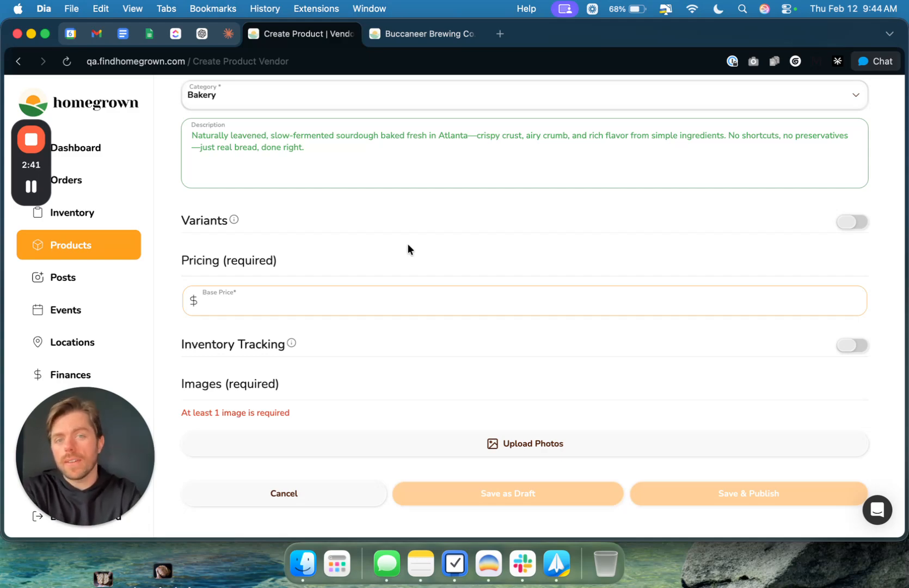
pyautogui.write('15')
pyautogui.click(418, 272)
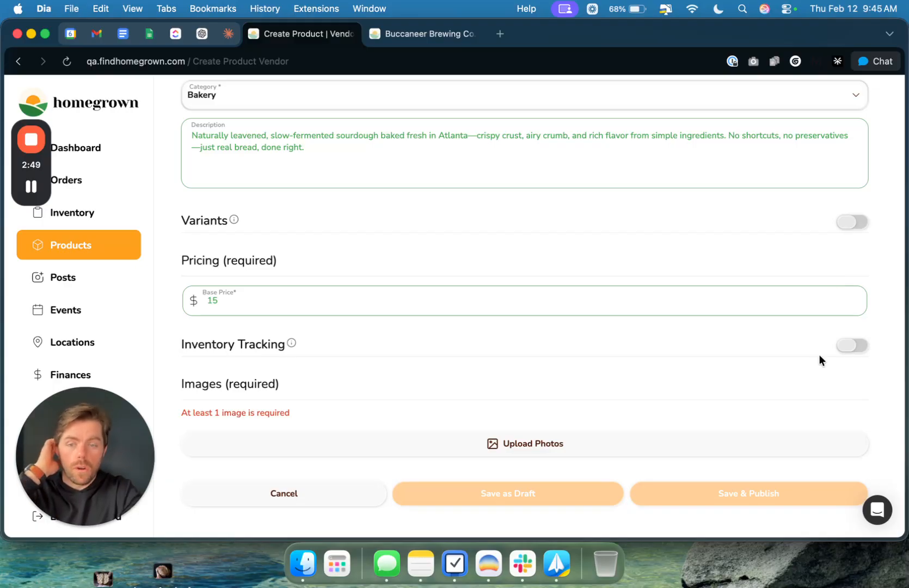
# Step: Enable variants for the product and set the variant type to Size
pyautogui.click(850, 222)
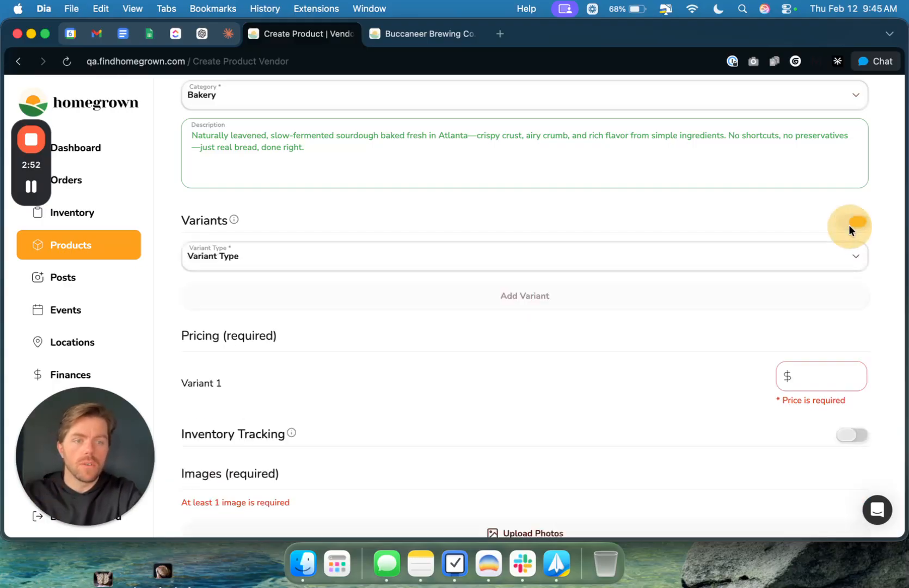
pyautogui.click(524, 256)
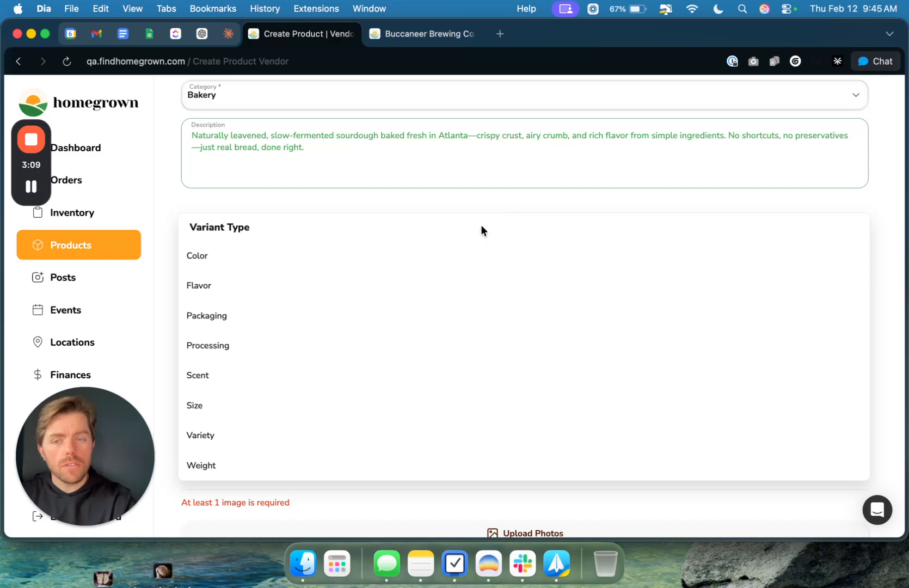
pyautogui.click(394, 403)
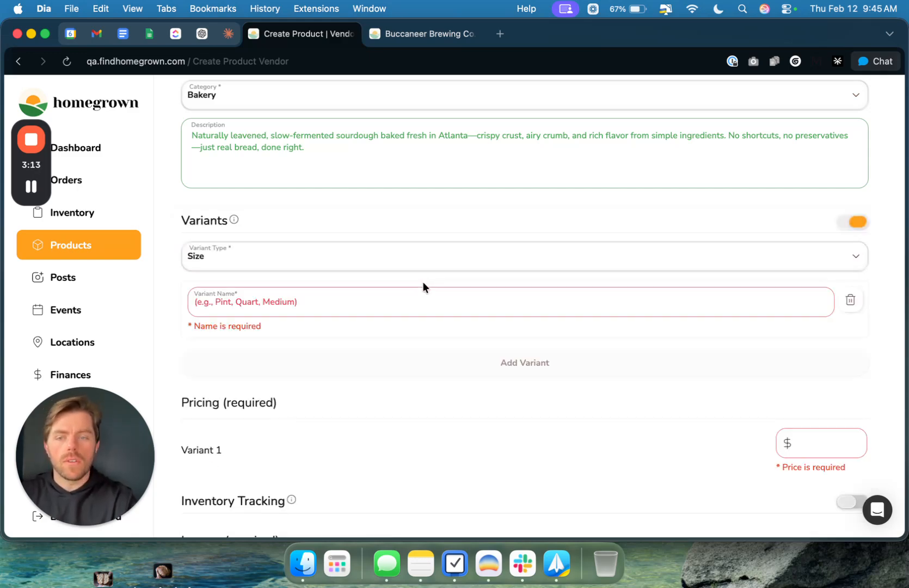
pyautogui.click(440, 302)
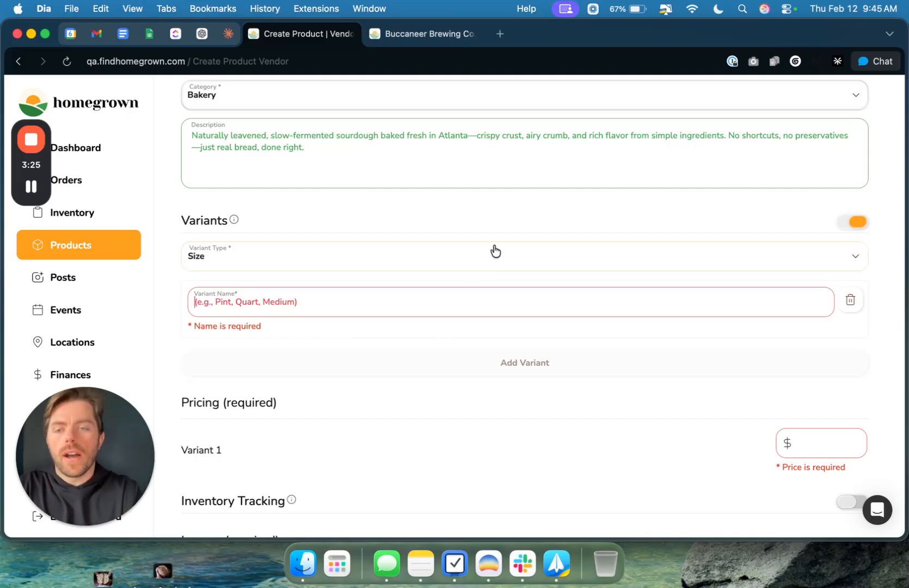
pyautogui.click(422, 266)
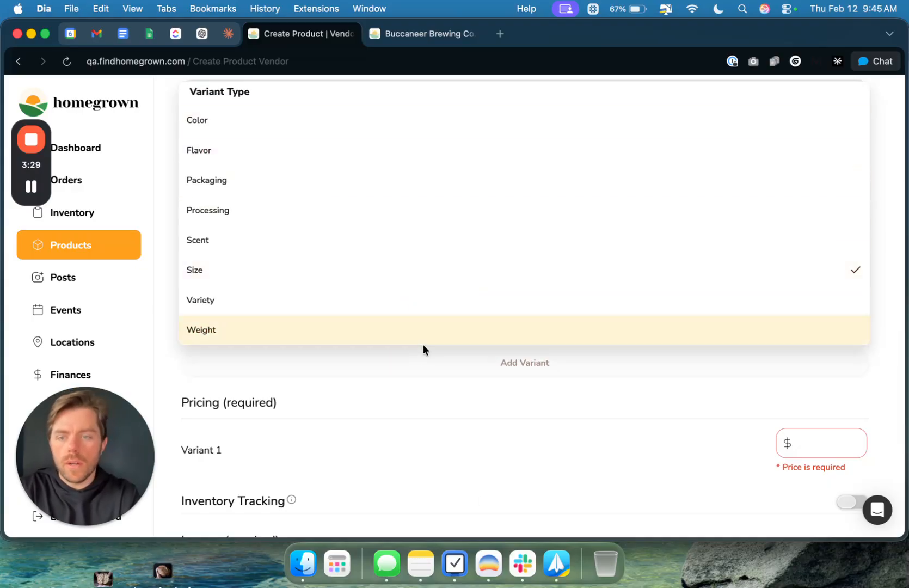
pyautogui.click(411, 360)
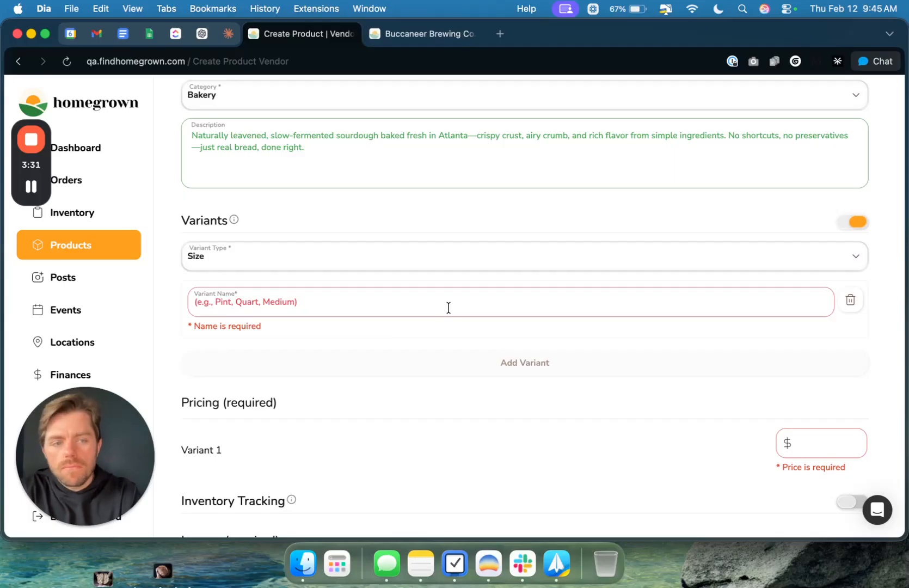
# Step: Name the first size variant 650g
pyautogui.click(424, 302)
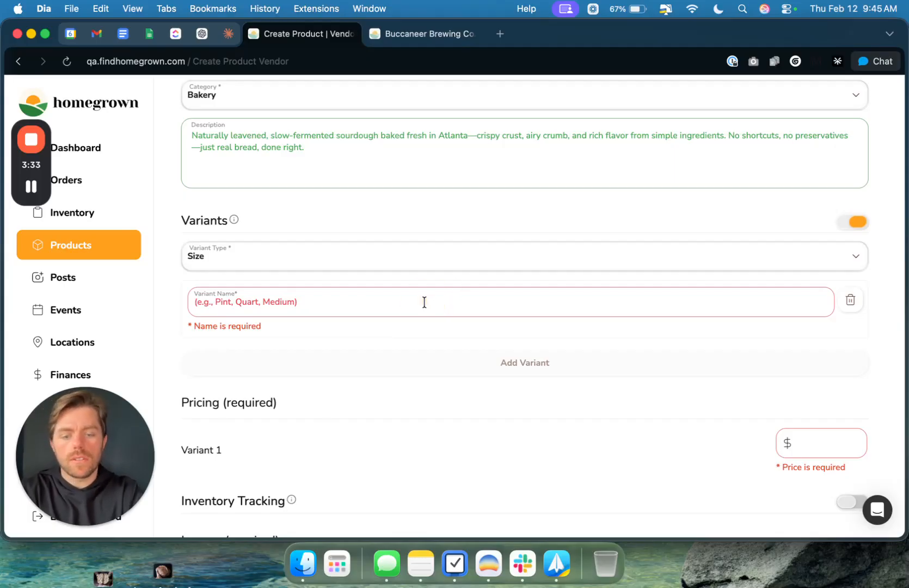
pyautogui.write('650')
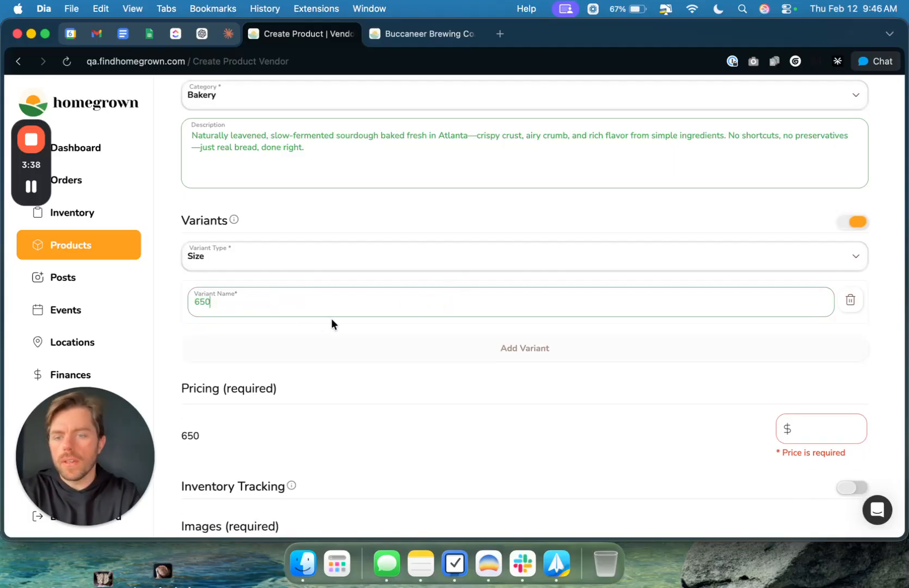
pyautogui.write('g')
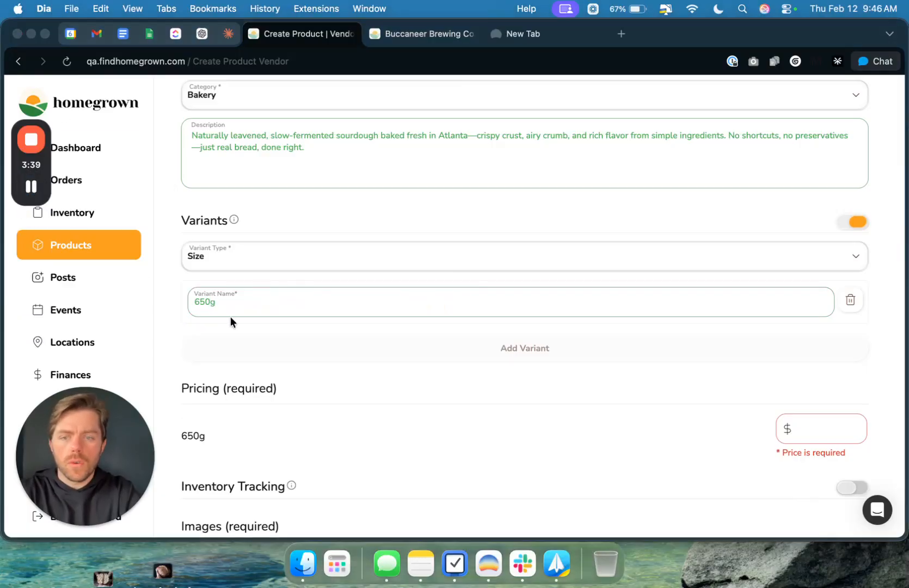
pyautogui.click(159, 210)
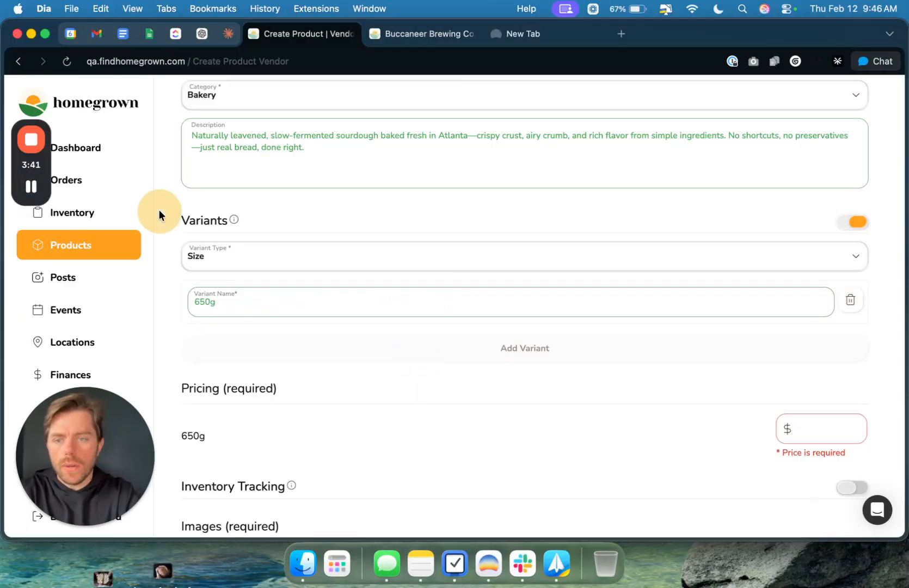
pyautogui.click(248, 302)
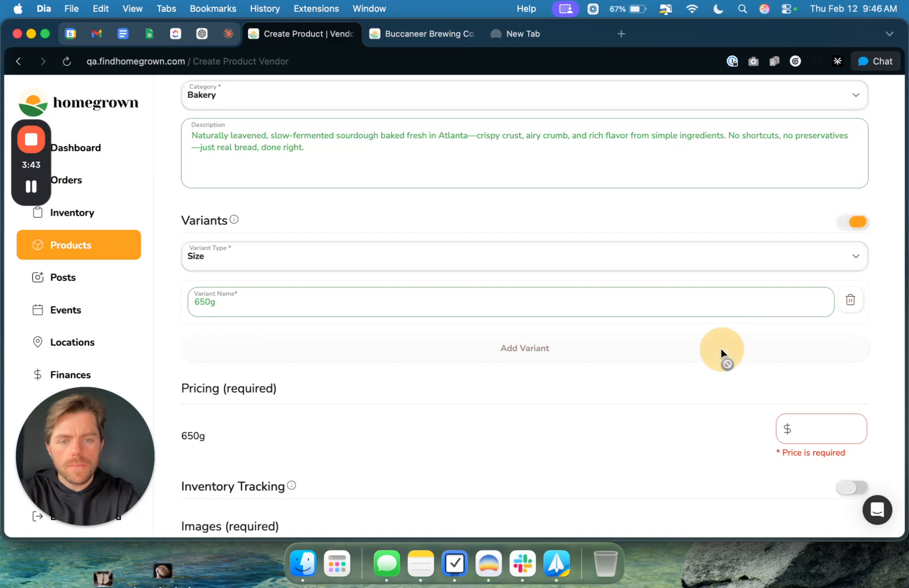
# Step: Set the price of the 650g variant to $15
pyautogui.click(822, 431)
pyautogui.scroll(-1, 823, 438)
pyautogui.scroll(-3, 822, 419)
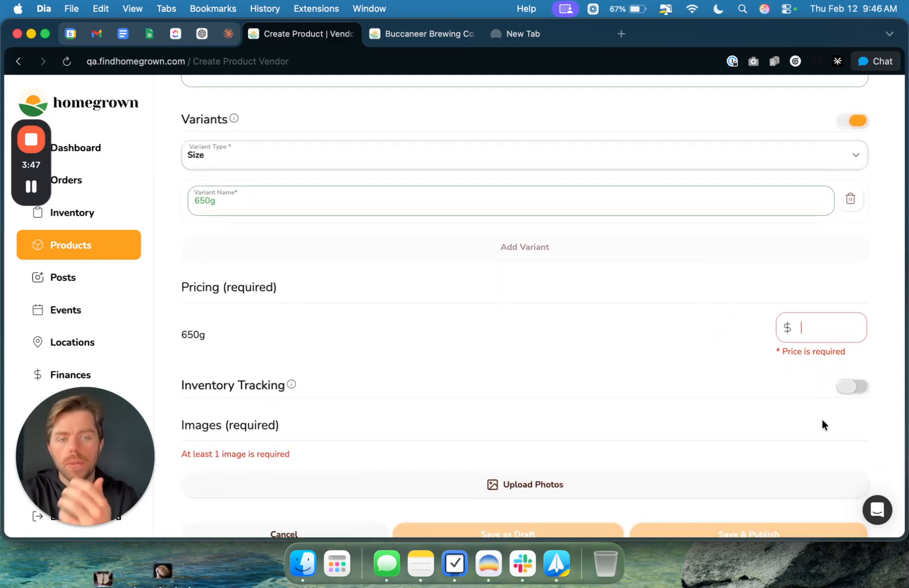
pyautogui.write('15')
pyautogui.click(680, 298)
# Step: Add a second size variant named 800g
pyautogui.click(559, 256)
pyautogui.click(405, 252)
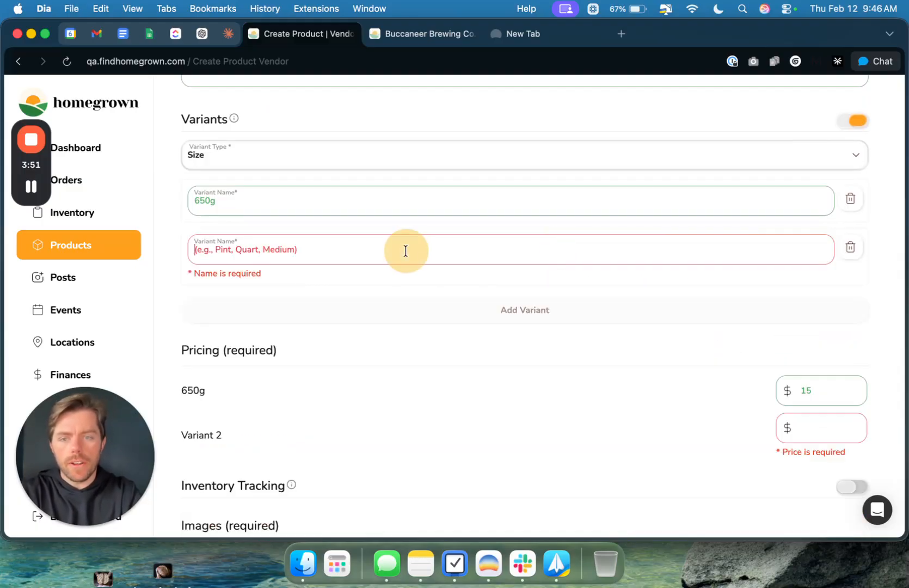
pyautogui.write('80')
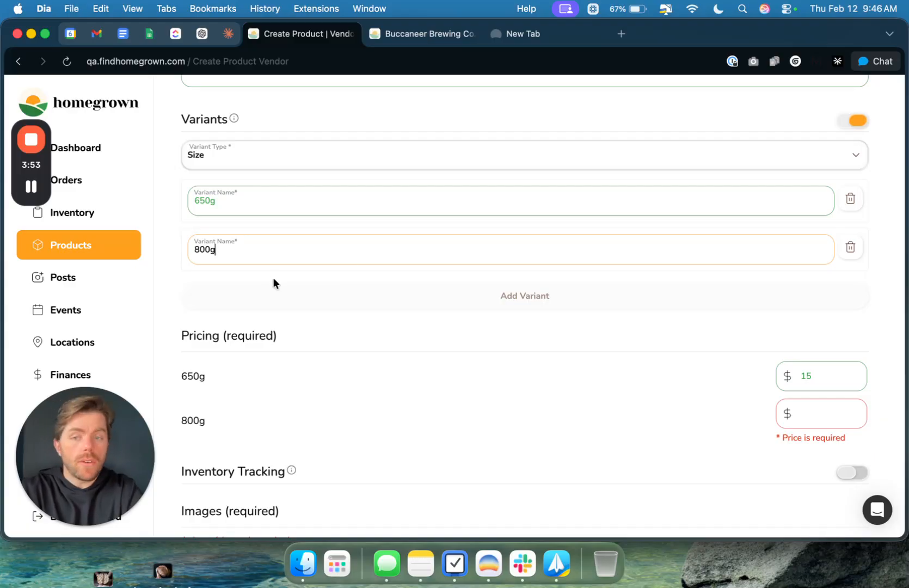
pyautogui.write('0g')
# Step: Set the price of the 800g variant to $18
pyautogui.scroll(-5, 594, 254)
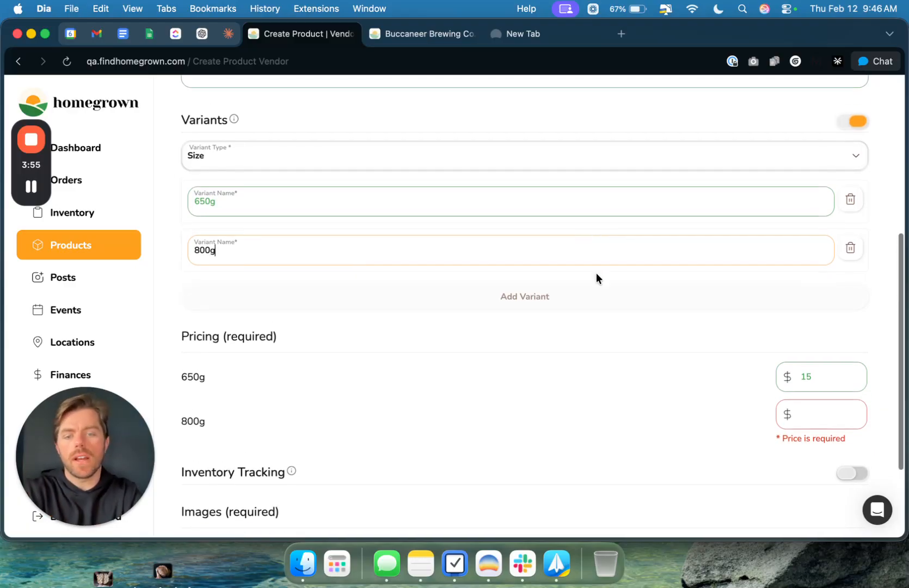
pyautogui.click(808, 297)
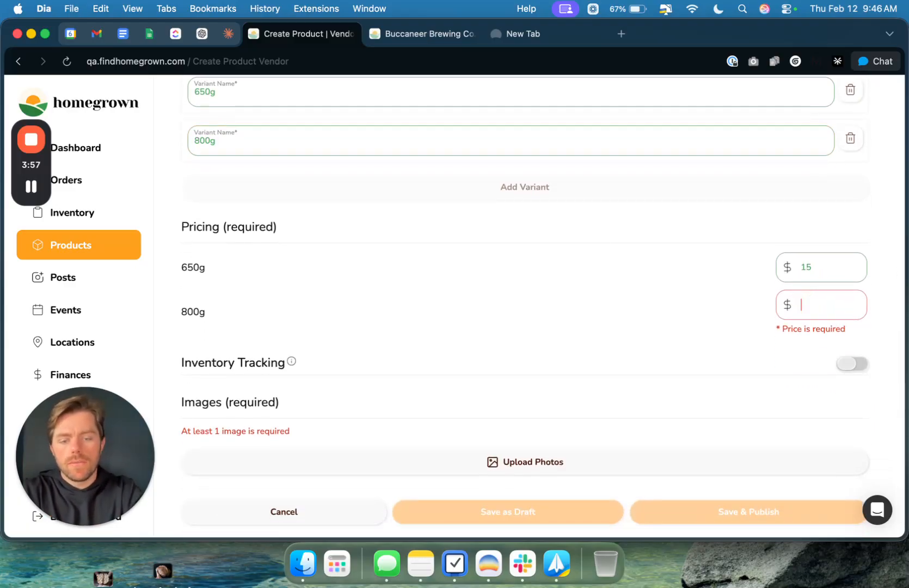
pyautogui.write('18')
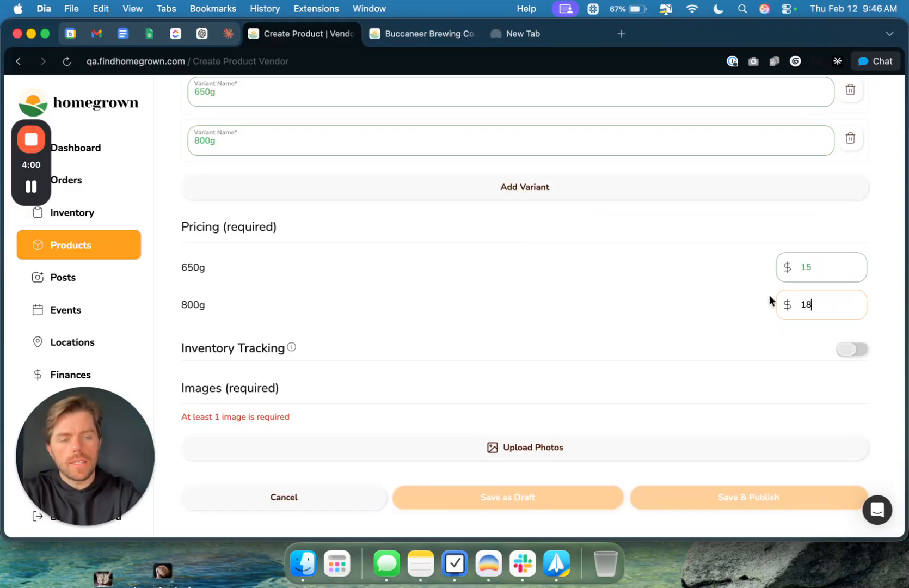
pyautogui.click(778, 346)
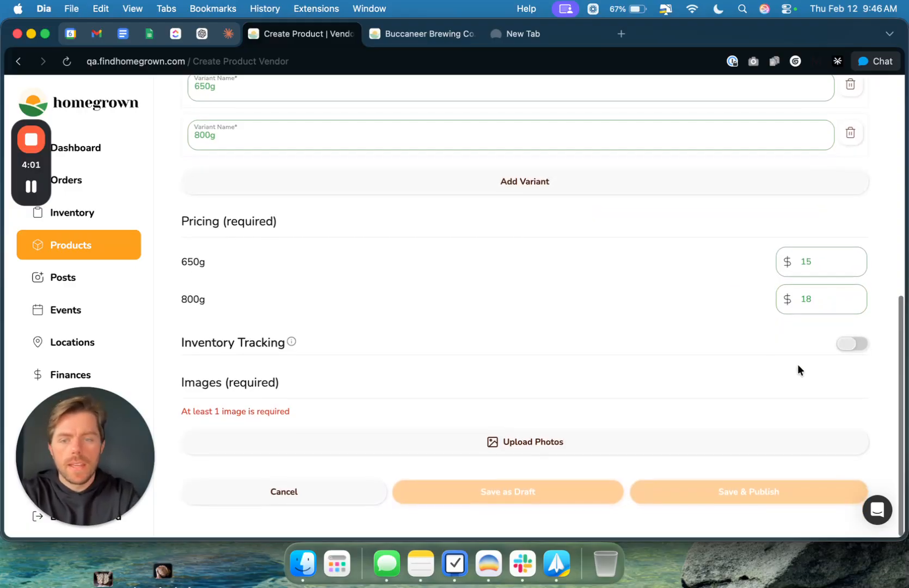
# Step: Turn on inventory tracking and set the quantity of both the 650g and 800g variants to 50
pyautogui.click(847, 348)
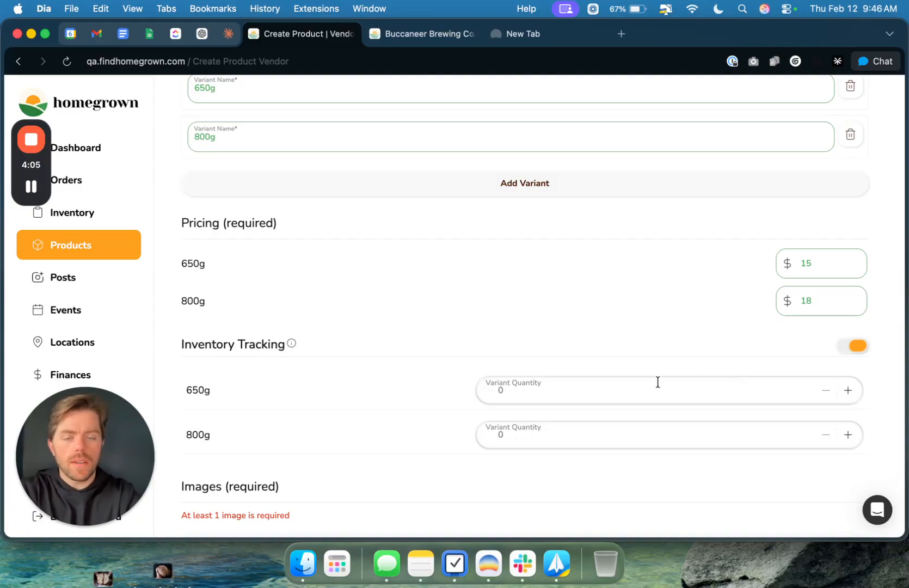
pyautogui.scroll(-2, 658, 381)
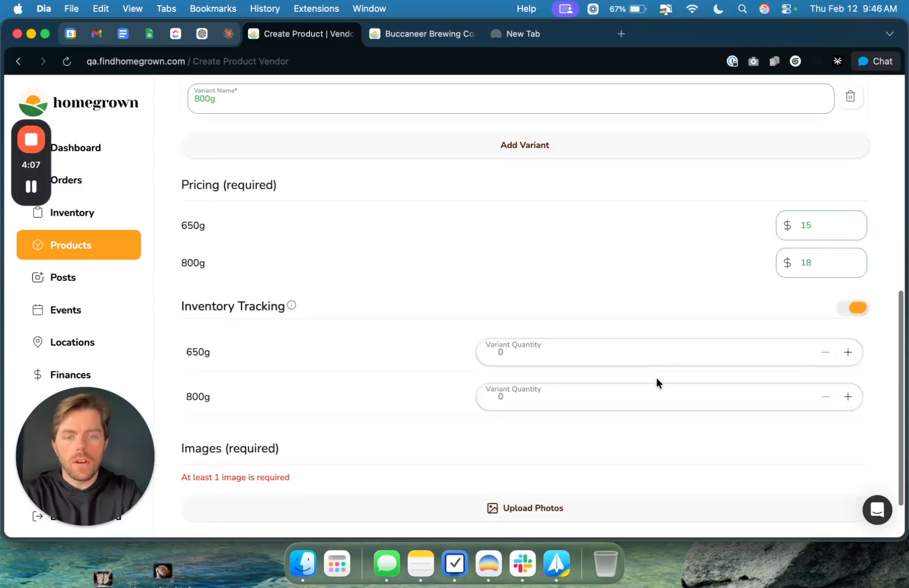
pyautogui.click(651, 355)
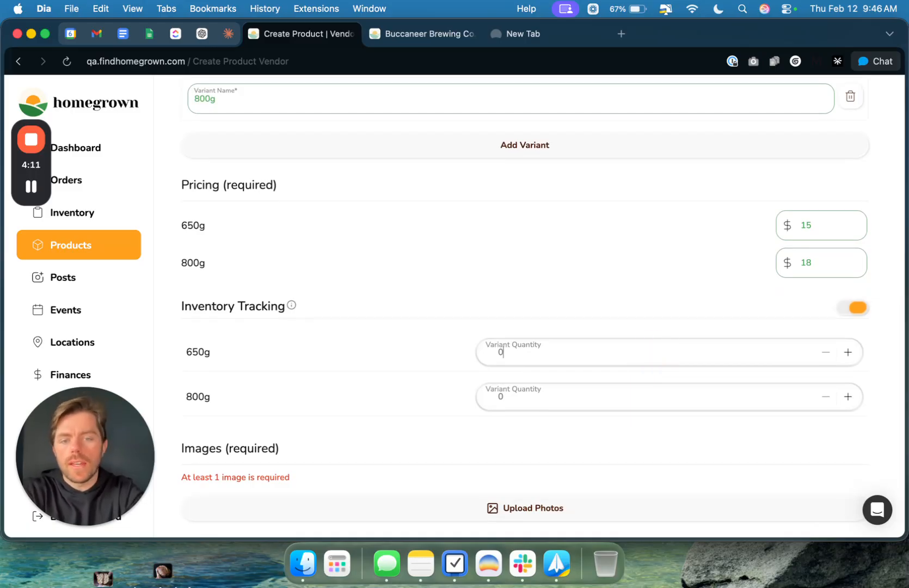
pyautogui.click(632, 402)
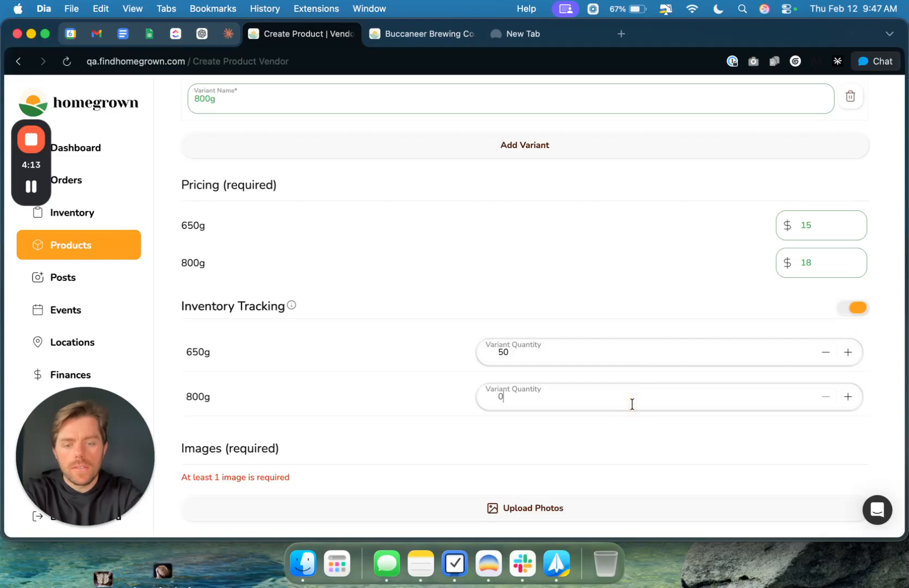
pyautogui.scroll(-3, 465, 346)
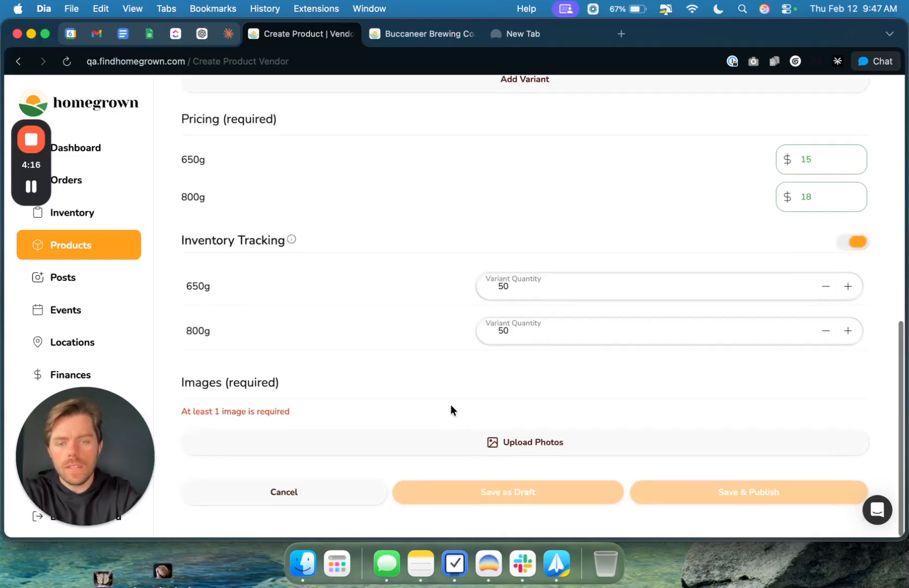
# Step: Upload the Desktop photo theperfectloaf-mybestsourdoughrecipe-title-1.jpg as the product's first image
pyautogui.click(481, 444)
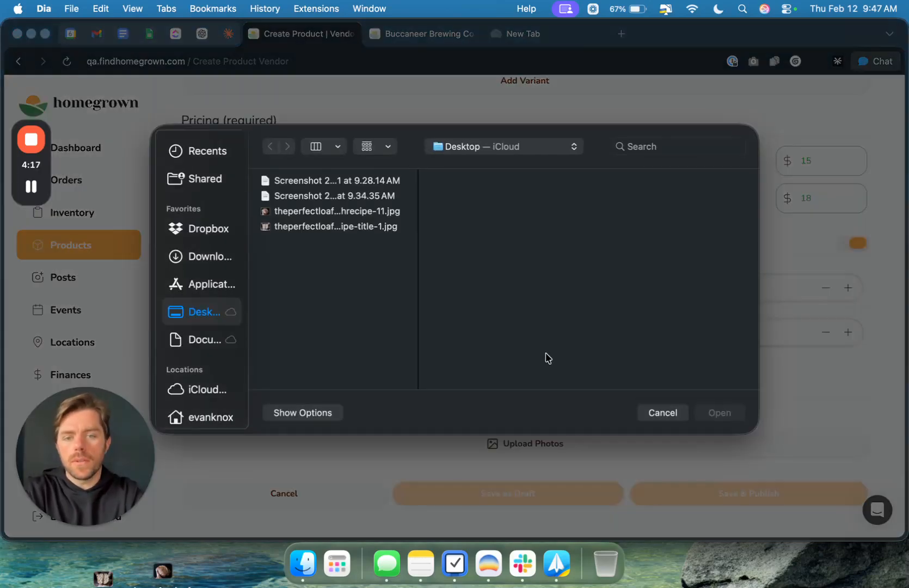
pyautogui.click(292, 210)
pyautogui.hotkey('shift', 'Down')
pyautogui.press('Down')
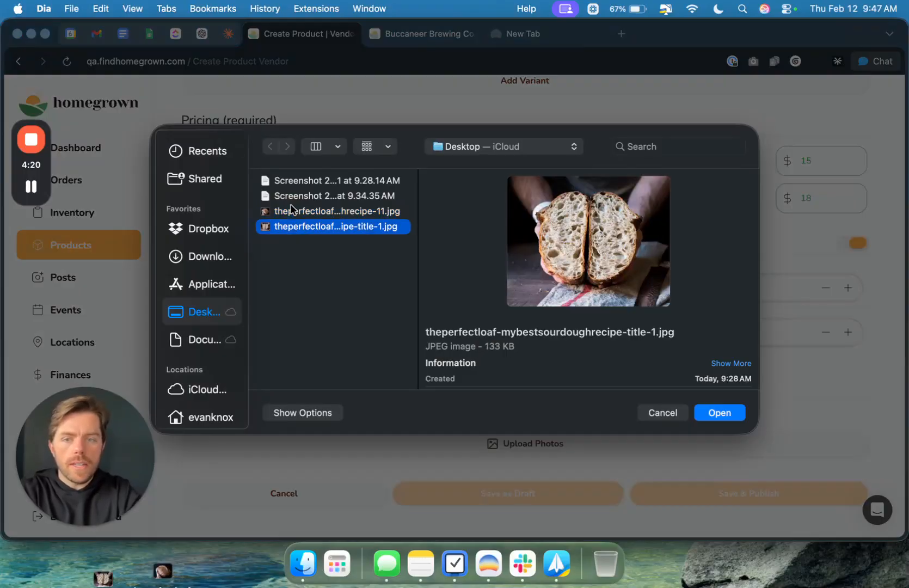
pyautogui.press('Return')
# Step: Add the Desktop bread photo whose file name ends in "recipe-11.jpg" as the product's second image
pyautogui.scroll(-3, 391, 286)
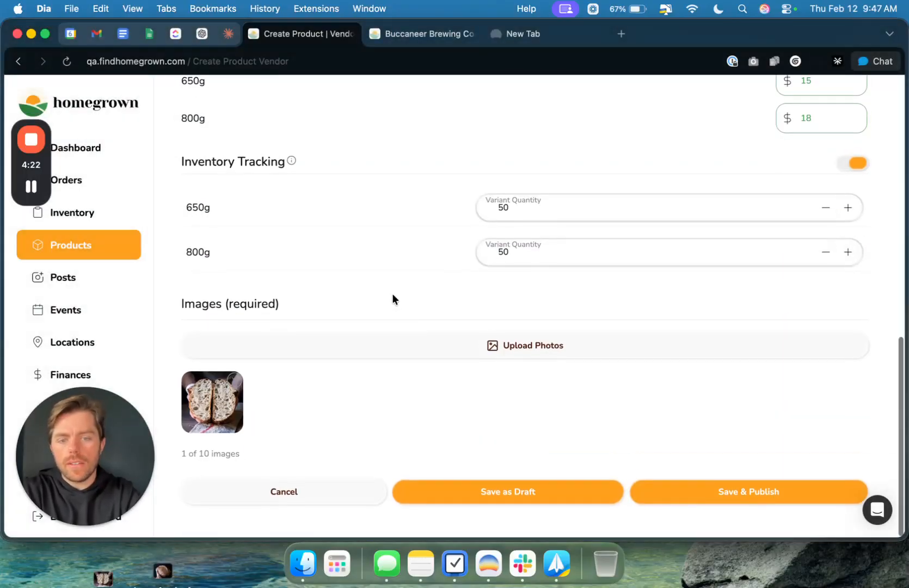
pyautogui.click(462, 361)
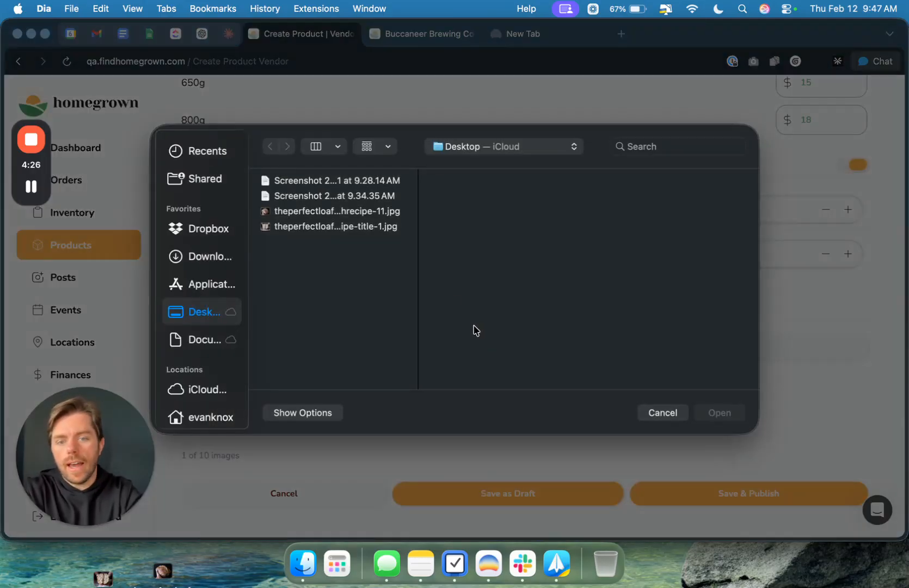
pyautogui.click(335, 210)
pyautogui.press('Return')
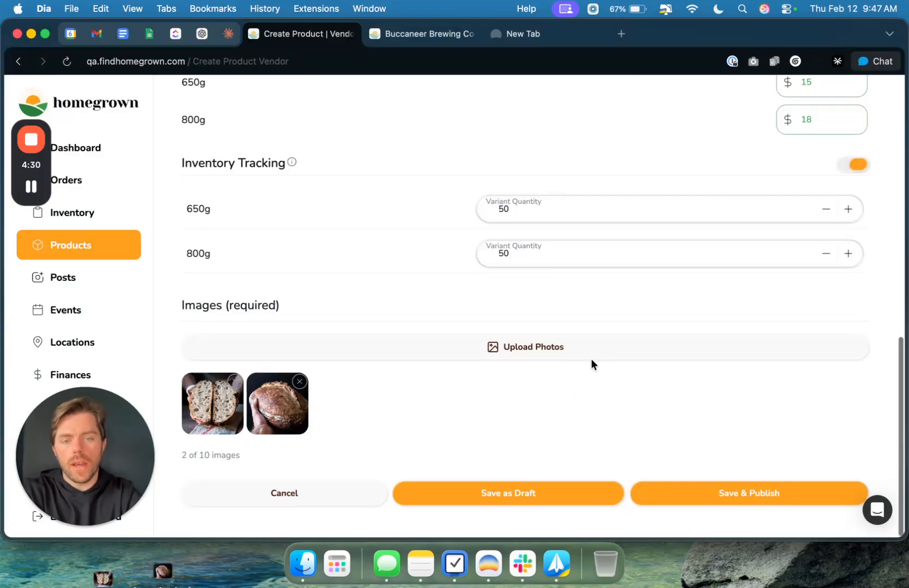
# Step: Review the product form's variants, prices, inventory quantities and uploaded images
pyautogui.scroll(1, 591, 364)
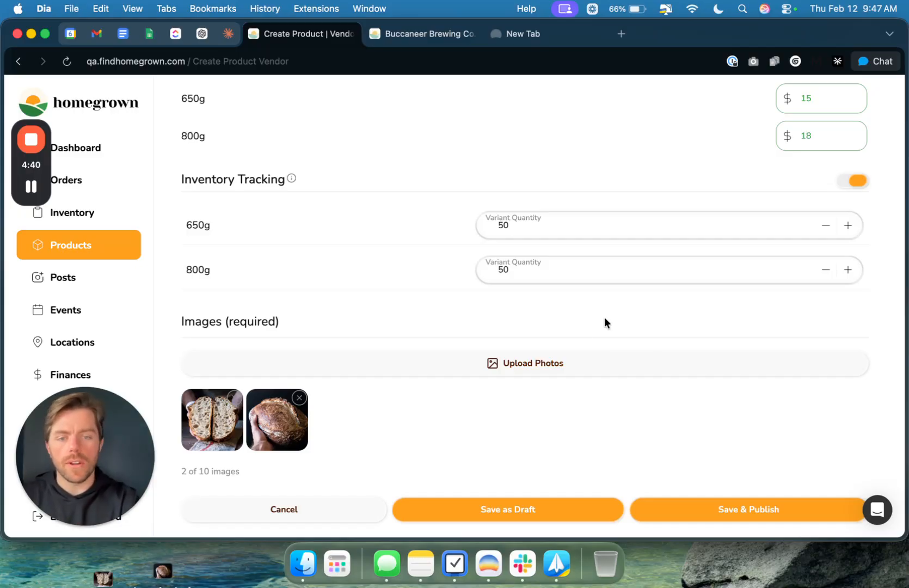
pyautogui.scroll(-1, 609, 320)
pyautogui.scroll(5, 415, 292)
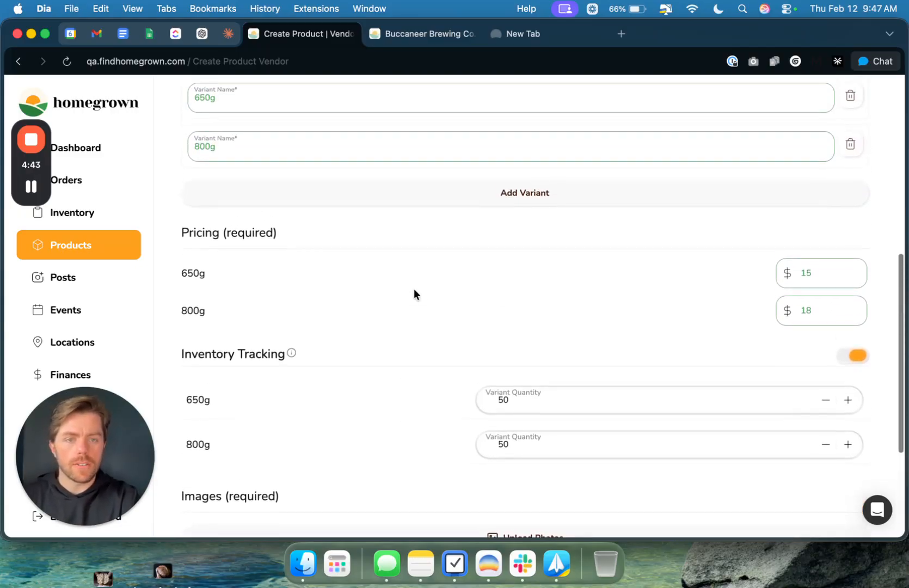
pyautogui.scroll(-5, 415, 291)
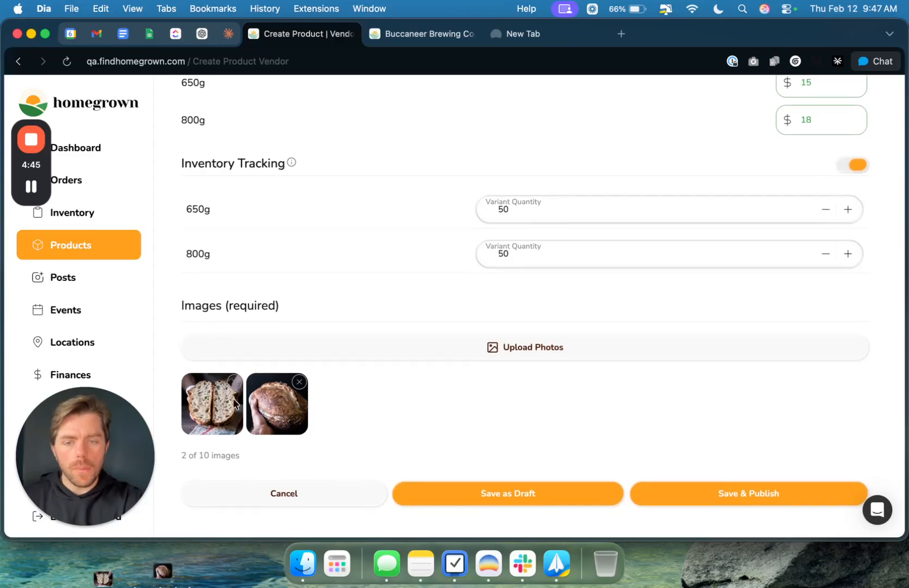
pyautogui.scroll(2, 312, 285)
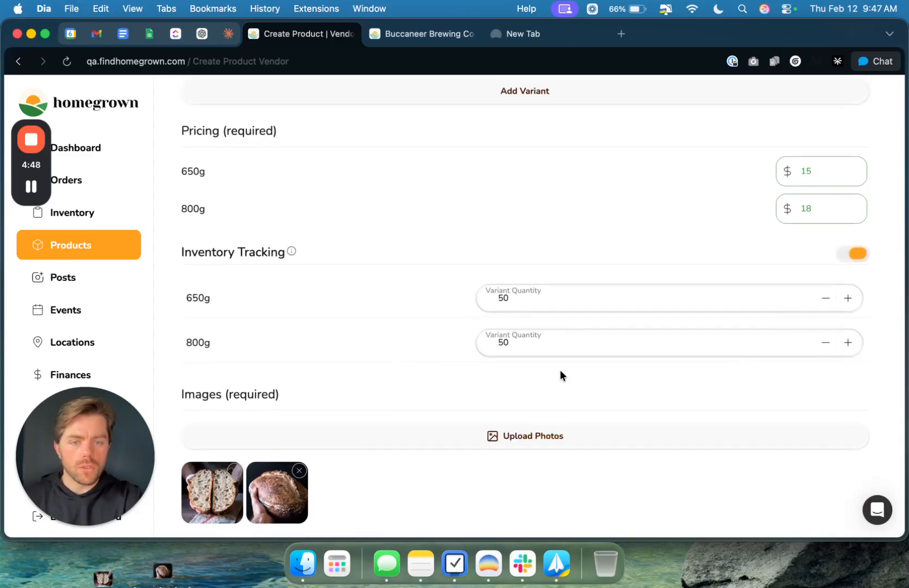
pyautogui.scroll(3, 559, 372)
pyautogui.scroll(1, 481, 317)
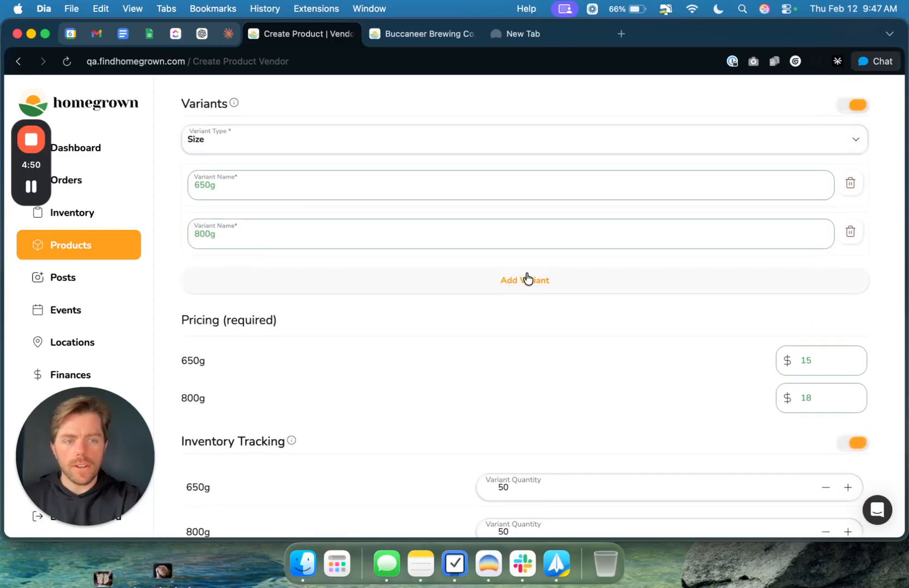
pyautogui.scroll(1, 280, 165)
pyautogui.scroll(-4, 626, 314)
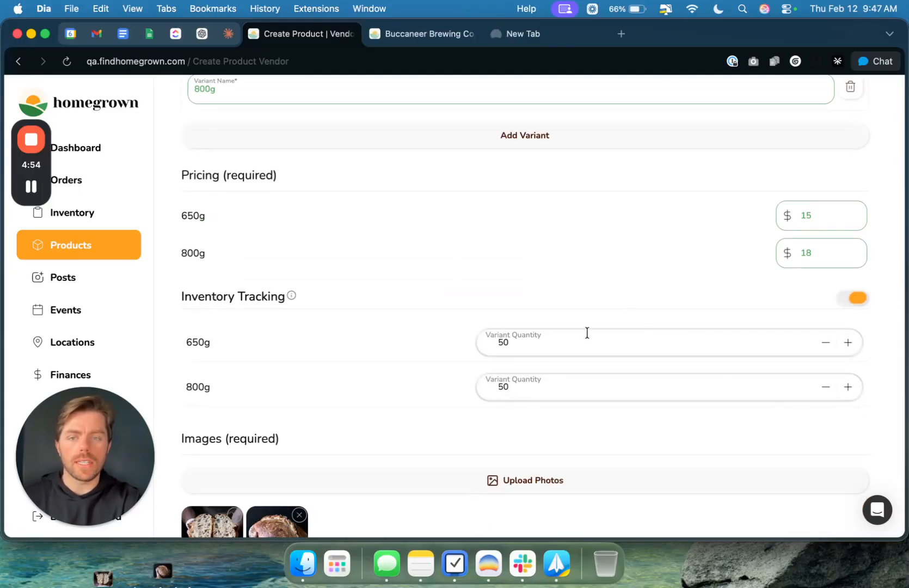
pyautogui.scroll(-1, 550, 353)
pyautogui.scroll(1, 550, 353)
pyautogui.scroll(-3, 551, 352)
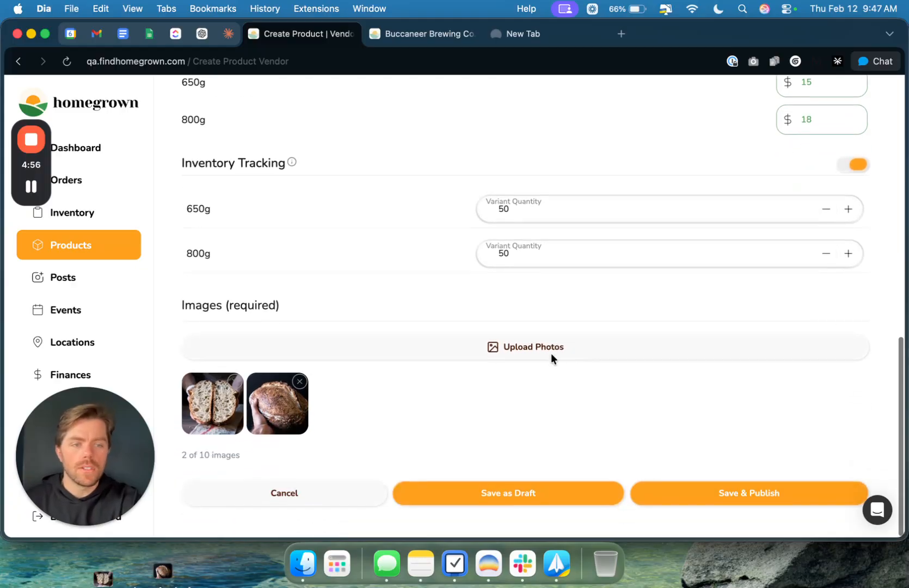
# Step: Check over the completed sourdough product form, then save and publish the product
pyautogui.scroll(15, 552, 357)
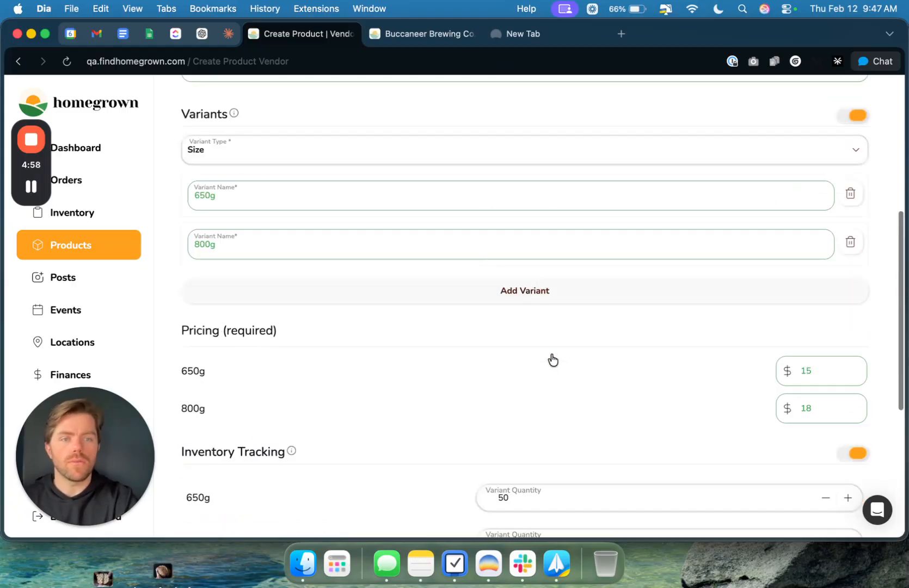
pyautogui.scroll(-10, 551, 354)
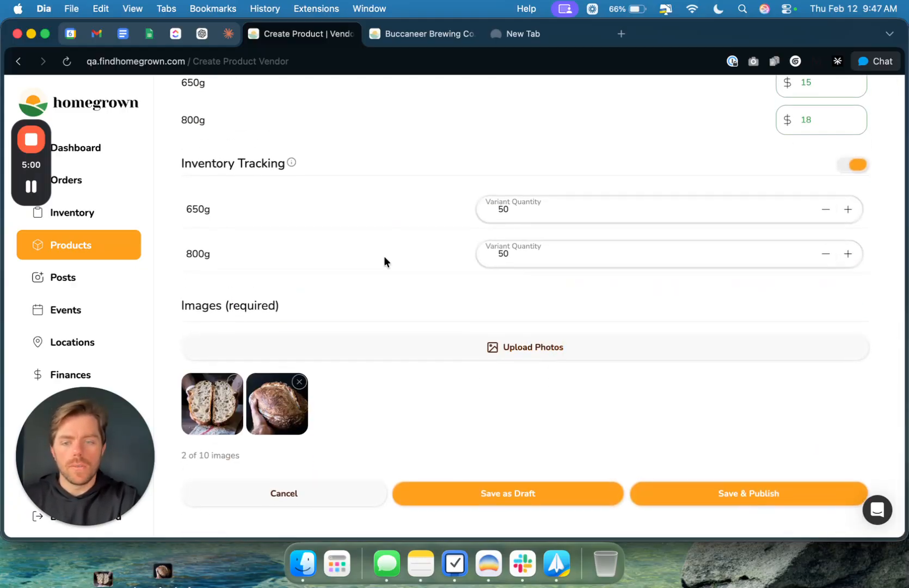
pyautogui.scroll(4, 375, 262)
pyautogui.scroll(6, 381, 262)
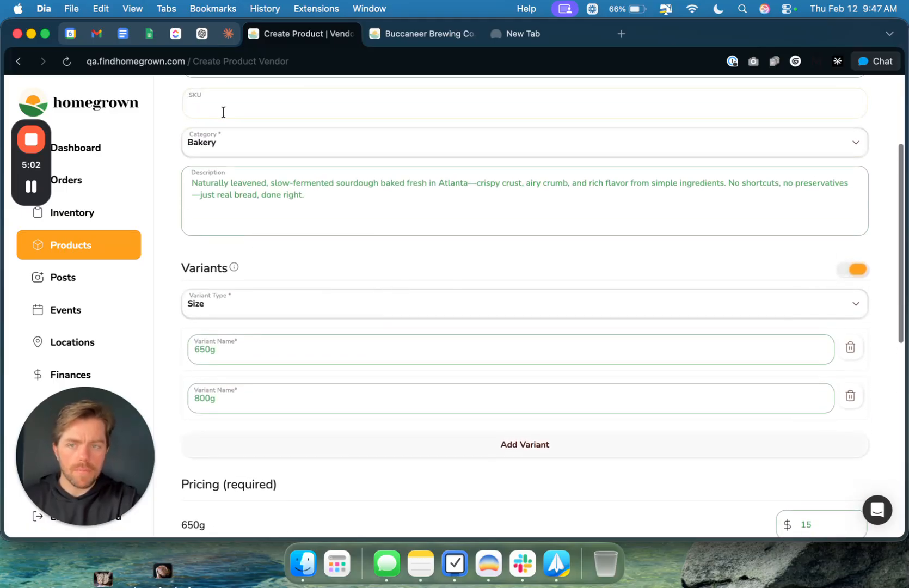
pyautogui.scroll(-6, 220, 233)
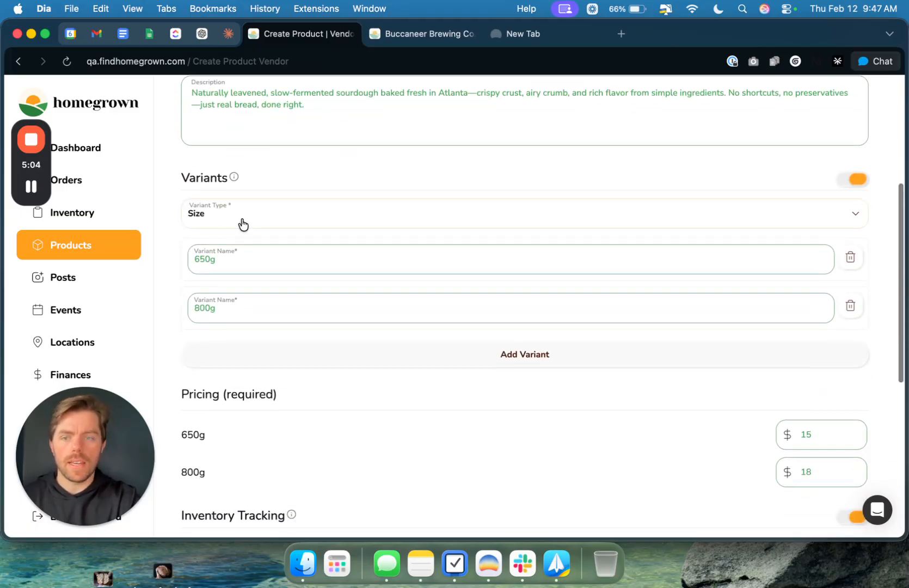
pyautogui.scroll(-2, 294, 266)
pyautogui.scroll(3, 294, 266)
pyautogui.scroll(-3, 294, 266)
pyautogui.scroll(-3, 295, 264)
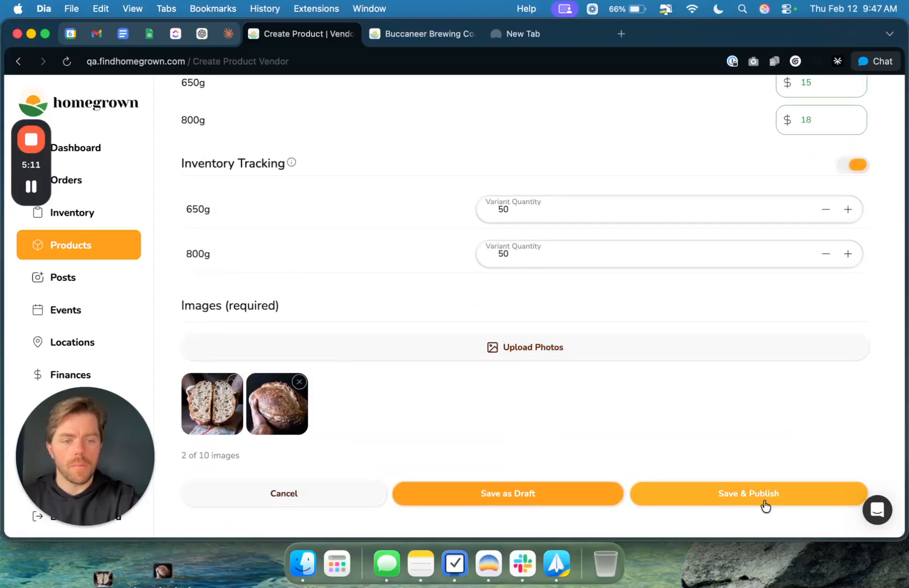
pyautogui.scroll(5, 763, 501)
pyautogui.scroll(10, 764, 503)
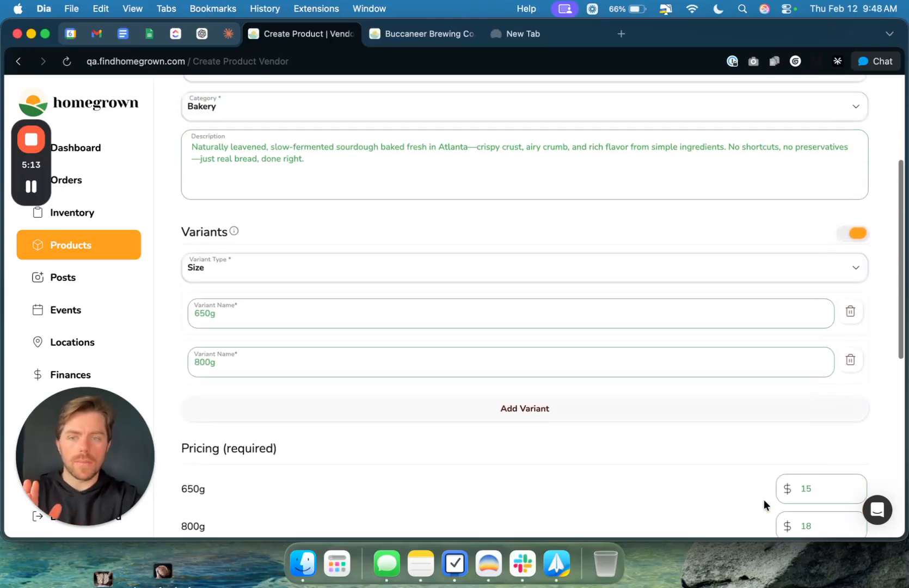
pyautogui.scroll(-15, 764, 501)
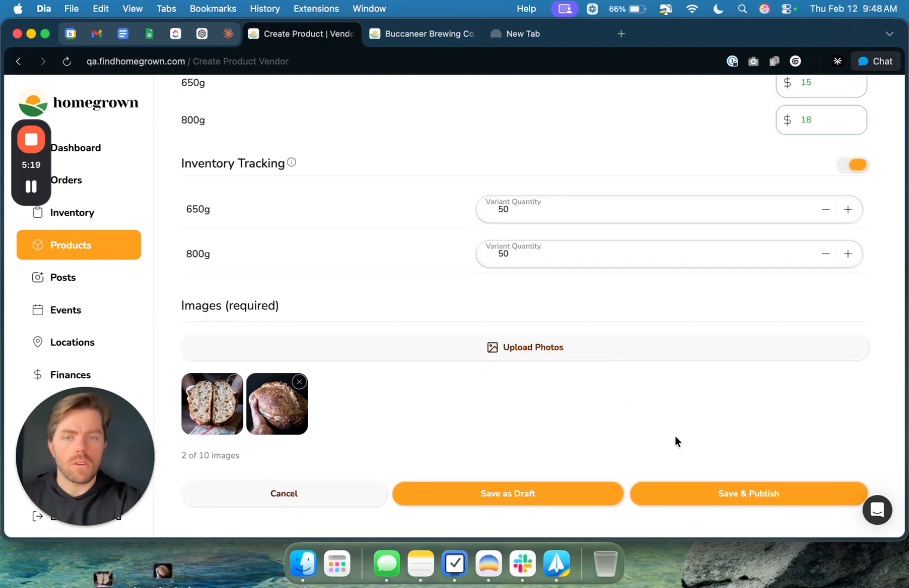
pyautogui.click(753, 495)
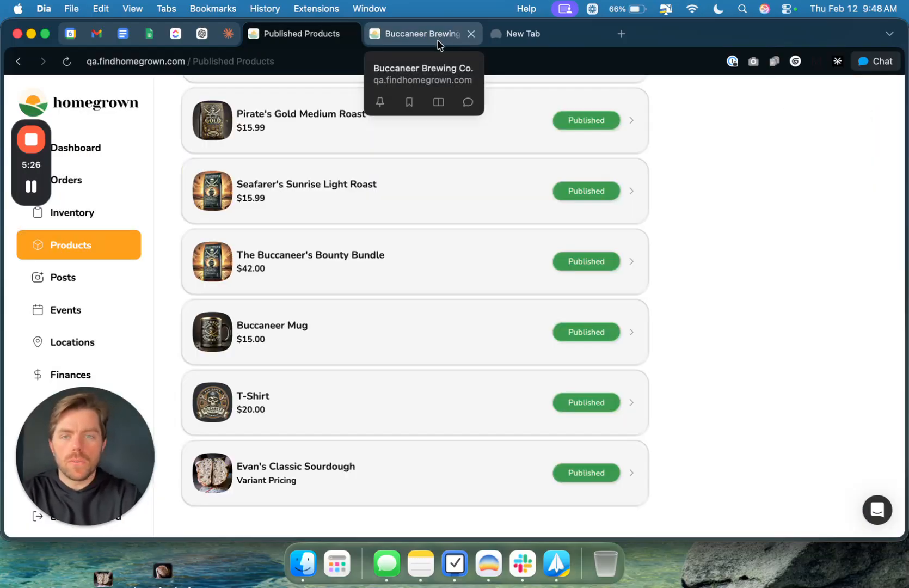
# Step: Switch to the Buccaneer Brewing Co. storefront, reload it and open the Classic Sourdough listing
pyautogui.click(437, 34)
pyautogui.click(68, 61)
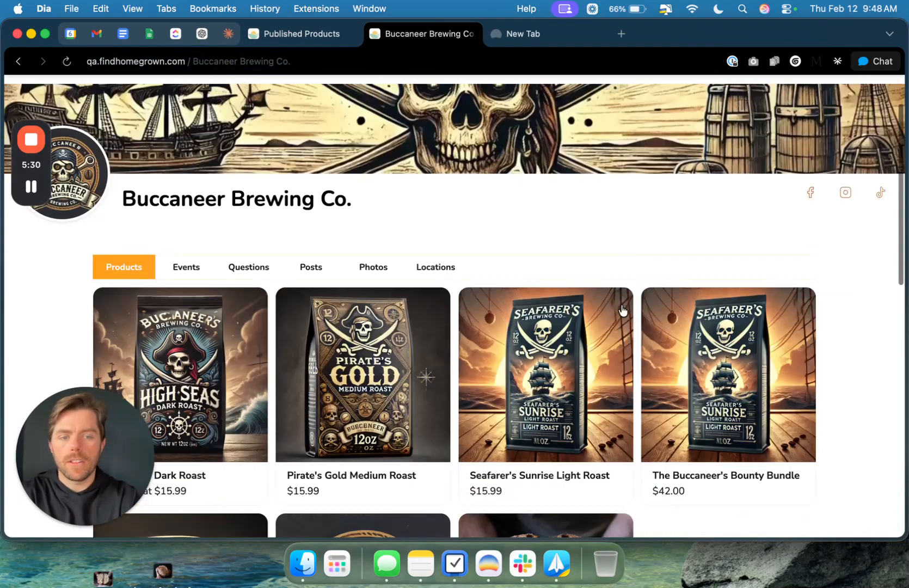
pyautogui.scroll(-10, 623, 307)
pyautogui.scroll(3, 599, 318)
pyautogui.click(571, 331)
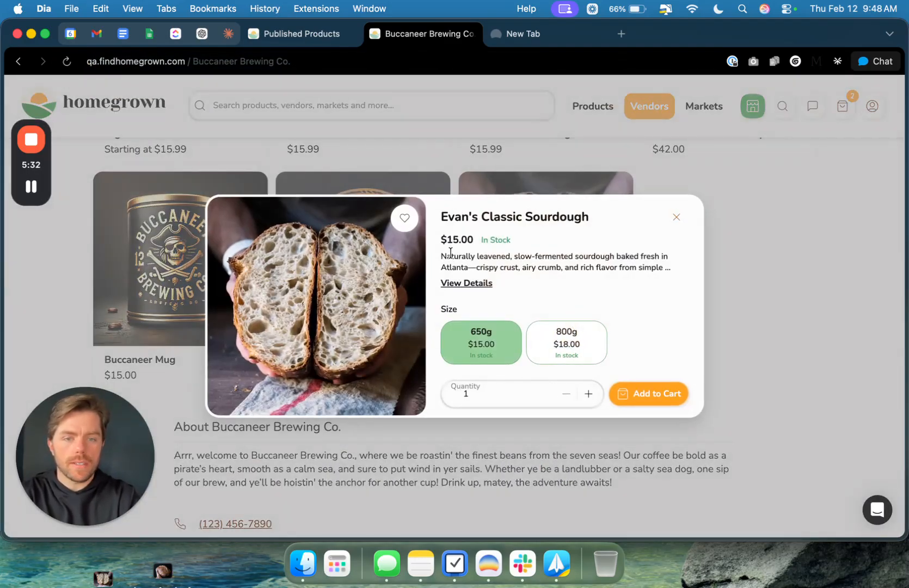
# Step: Try the 650g and 800g sizes and enter an order quantity of 50 for the 800g loaf
pyautogui.click(489, 357)
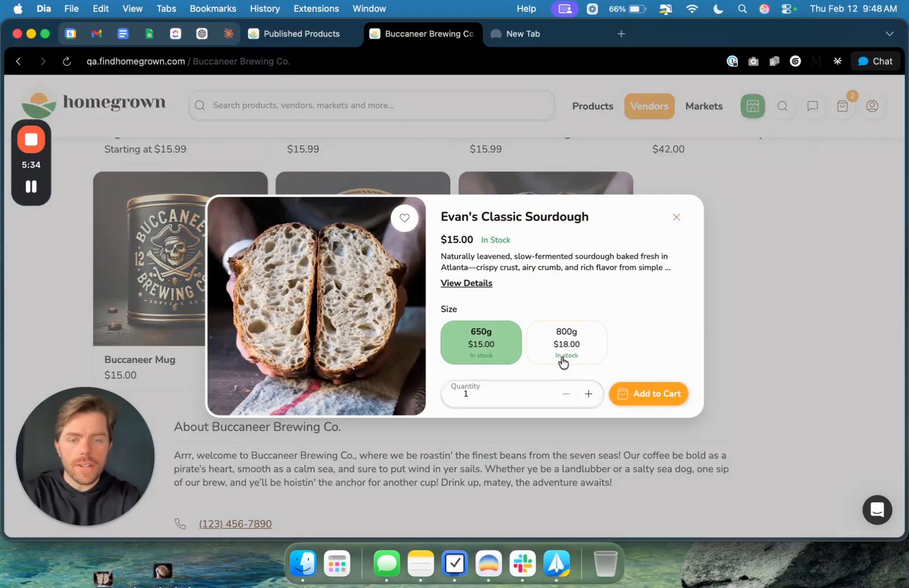
pyautogui.click(567, 344)
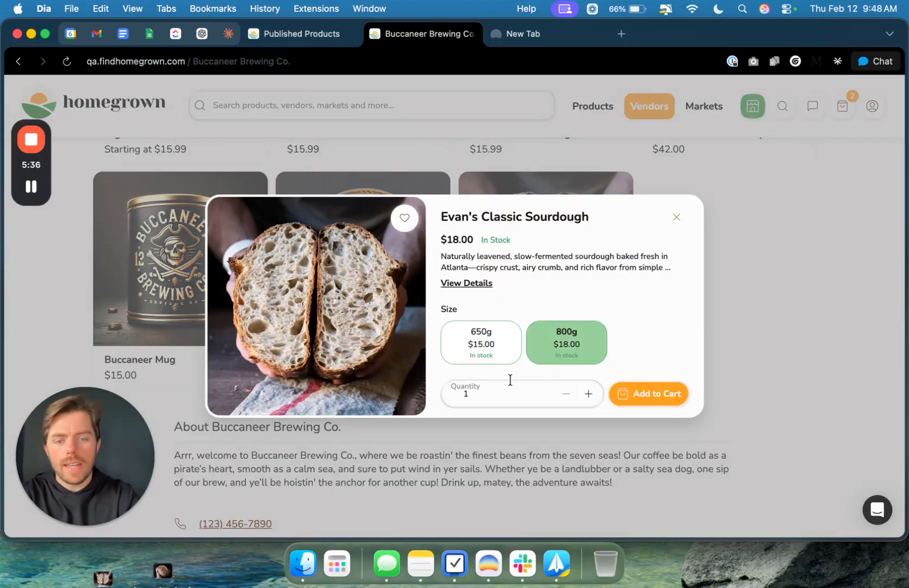
pyautogui.click(587, 394)
pyautogui.click(587, 394)
pyautogui.click(587, 394)
pyautogui.doubleClick(500, 390)
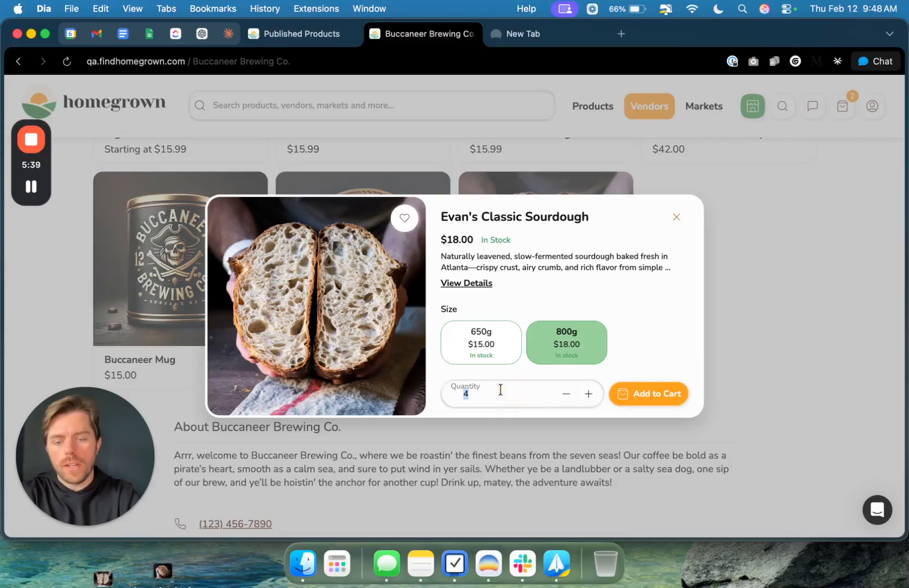
pyautogui.write('50')
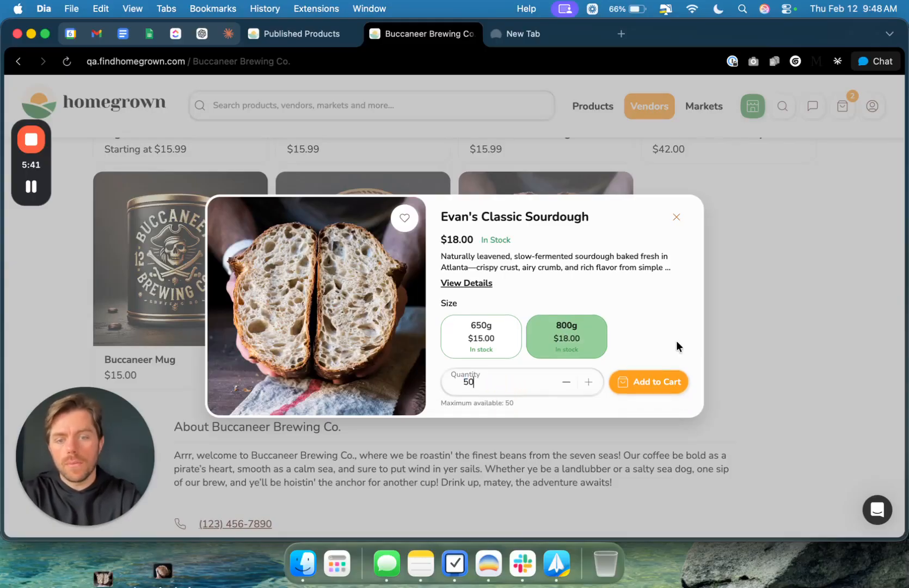
pyautogui.press('BackSpace')
pyautogui.write('0')
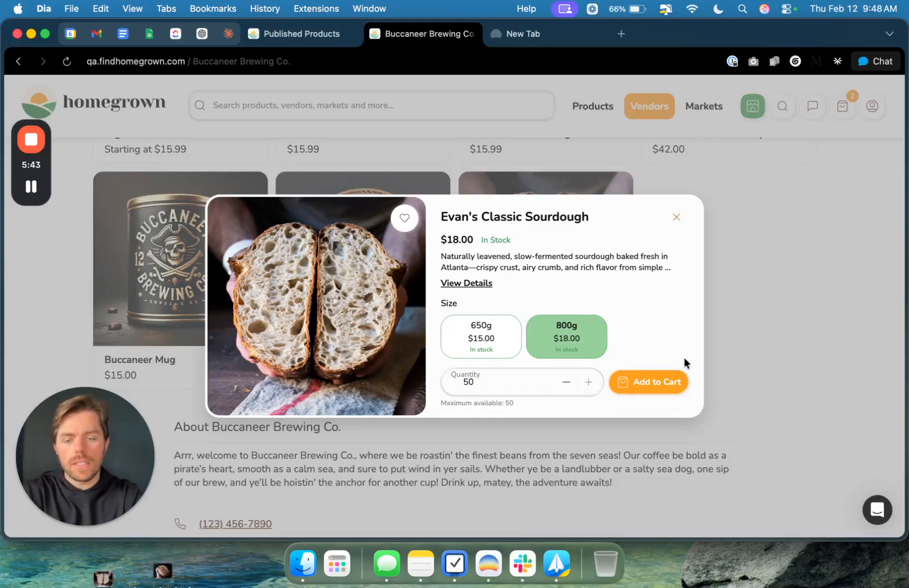
pyautogui.press('BackSpace')
pyautogui.write('0')
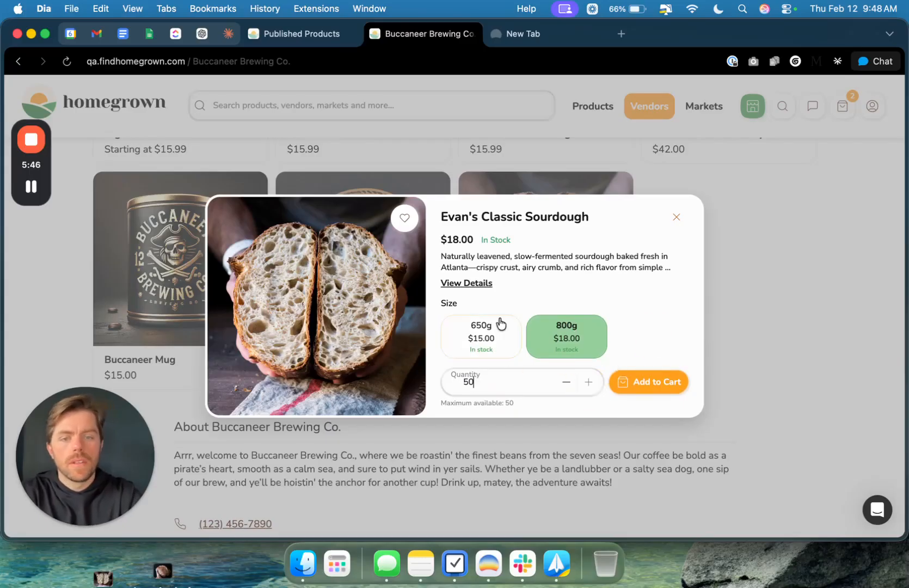
# Step: Add one 800g Classic Sourdough loaf to the shopping cart
pyautogui.click(585, 353)
pyautogui.click(542, 379)
pyautogui.click(627, 387)
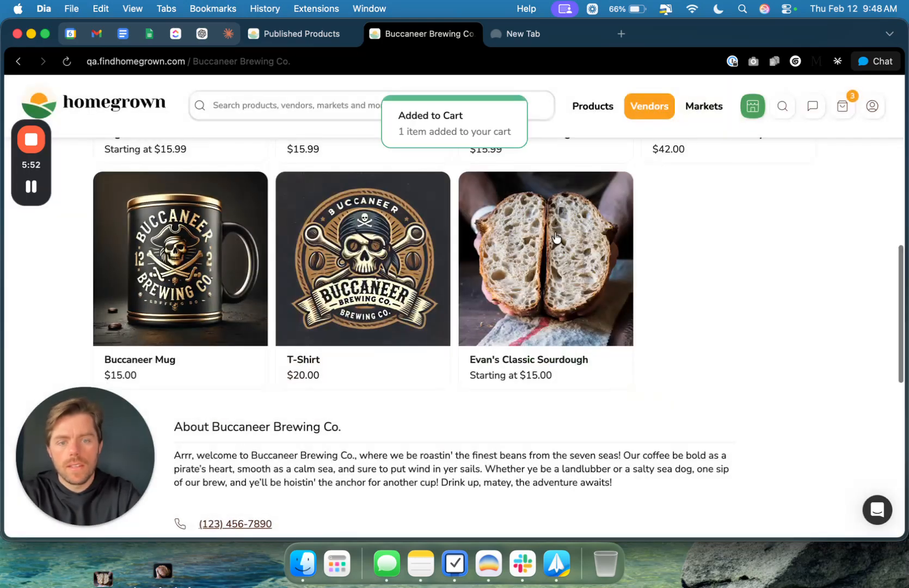
# Step: Add one 650g Classic Sourdough loaf to the shopping cart and open the Buccaneer Brewing Co. cart
pyautogui.click(555, 238)
pyautogui.click(484, 348)
pyautogui.click(652, 388)
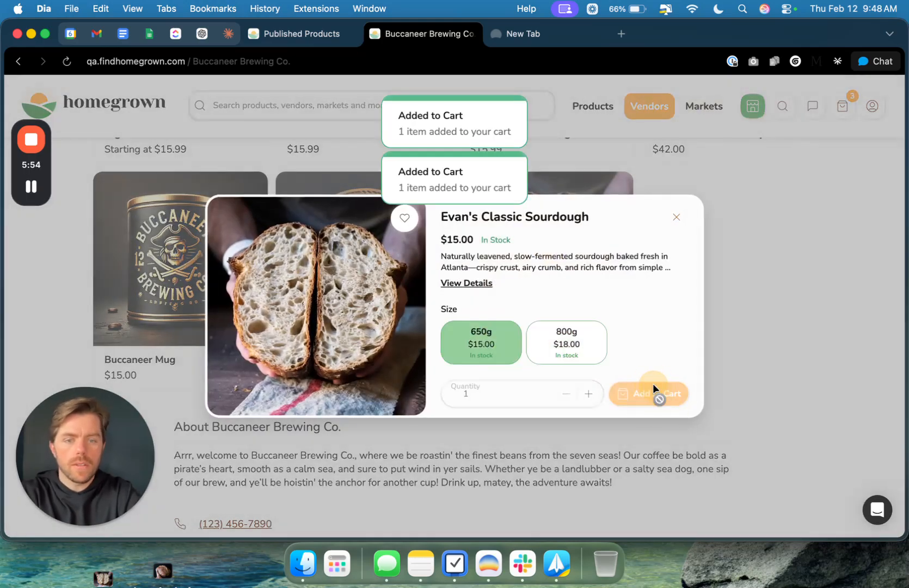
pyautogui.click(843, 105)
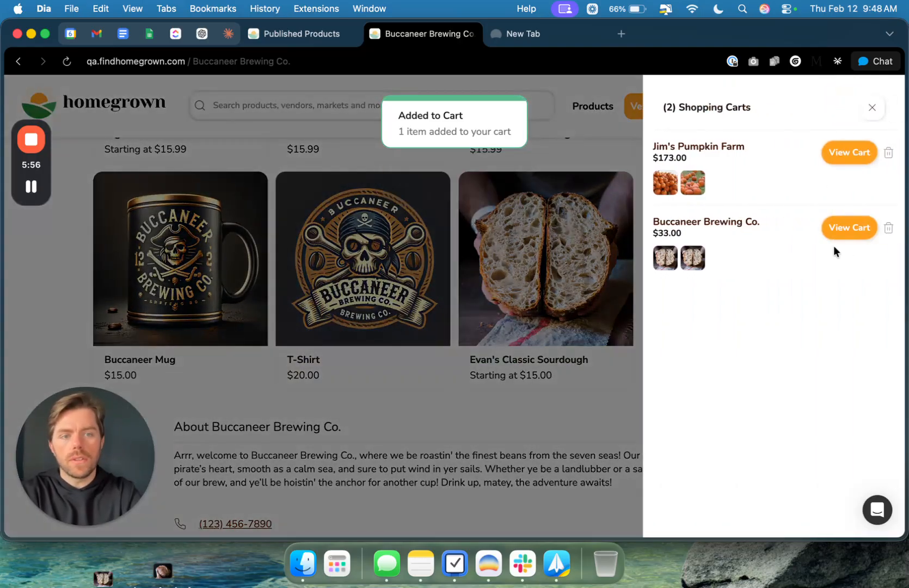
pyautogui.click(850, 229)
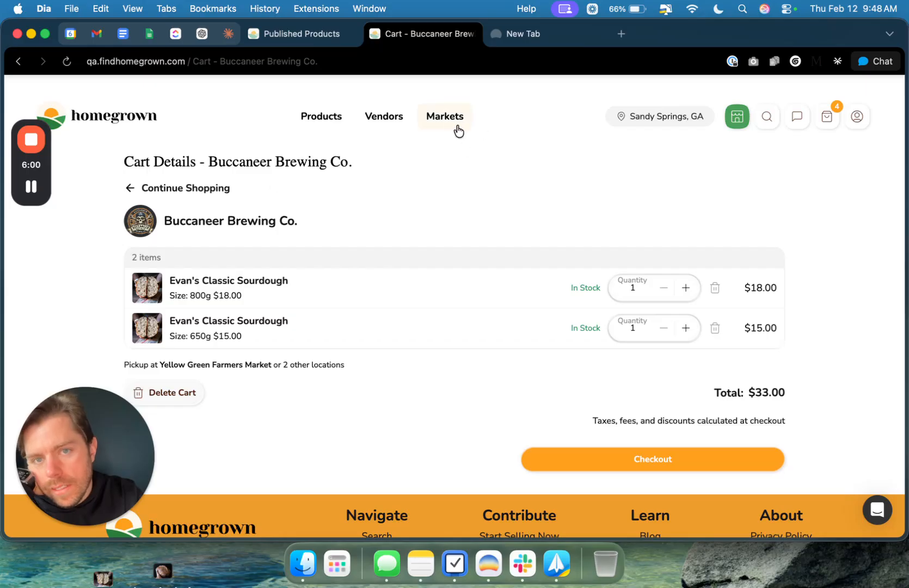
# Step: Return to the vendor dashboard and open the Classic Sourdough details from the published products
pyautogui.click(735, 116)
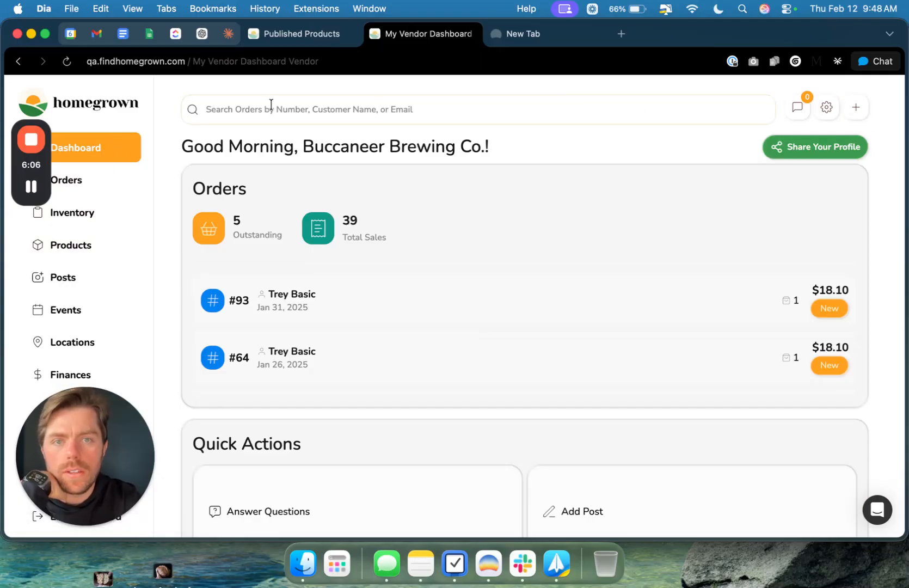
pyautogui.click(81, 256)
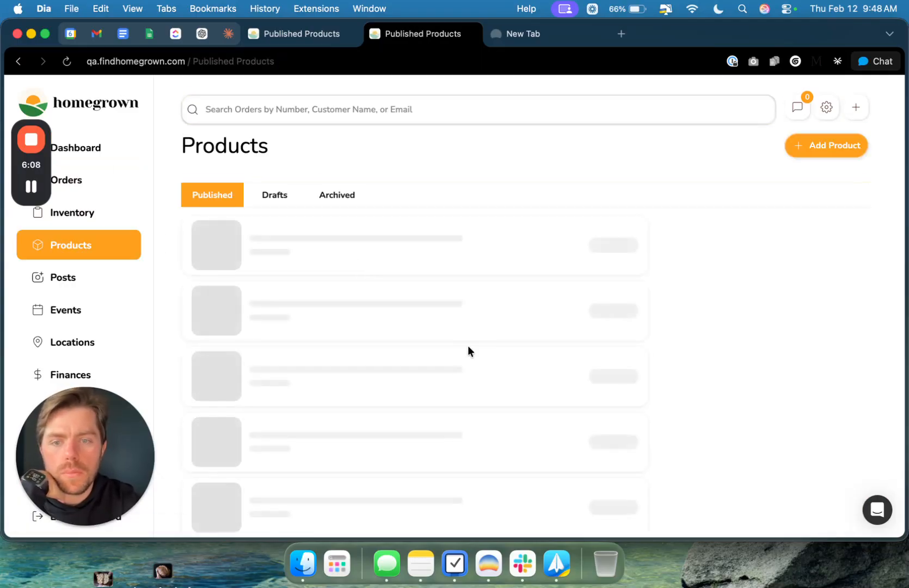
pyautogui.scroll(-5, 466, 351)
pyautogui.click(437, 471)
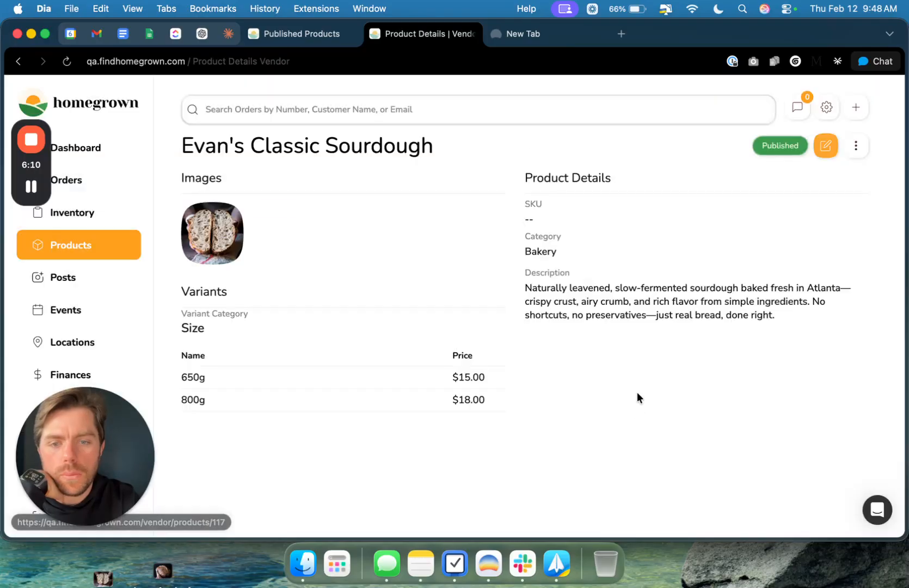
# Step: Review the inventory quantities and images in the product's edit form and leave it without saving
pyautogui.click(828, 145)
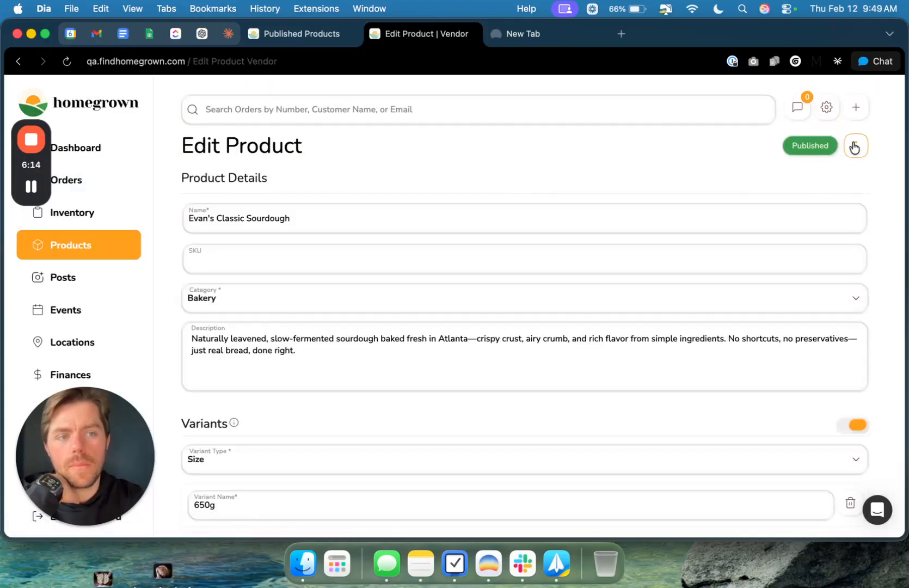
pyautogui.click(855, 145)
pyautogui.scroll(-10, 492, 327)
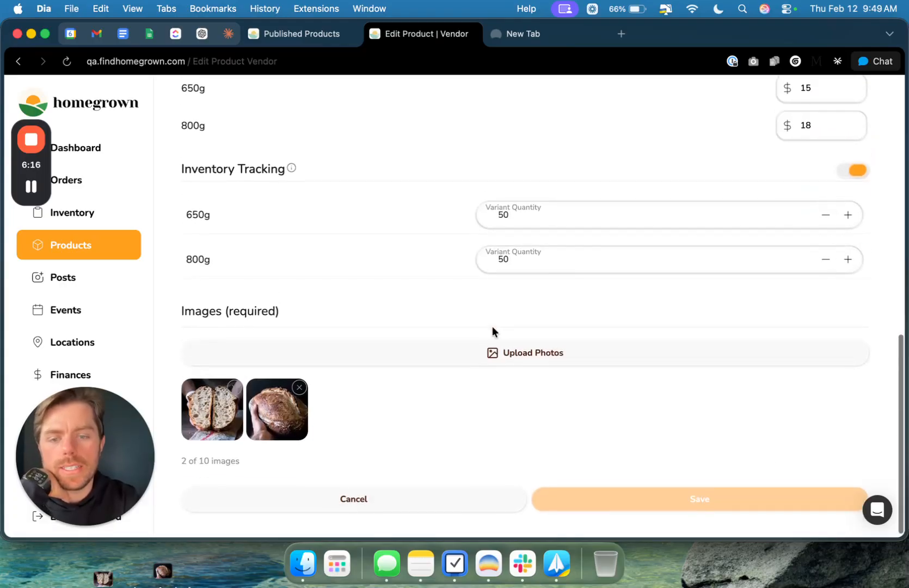
pyautogui.click(377, 488)
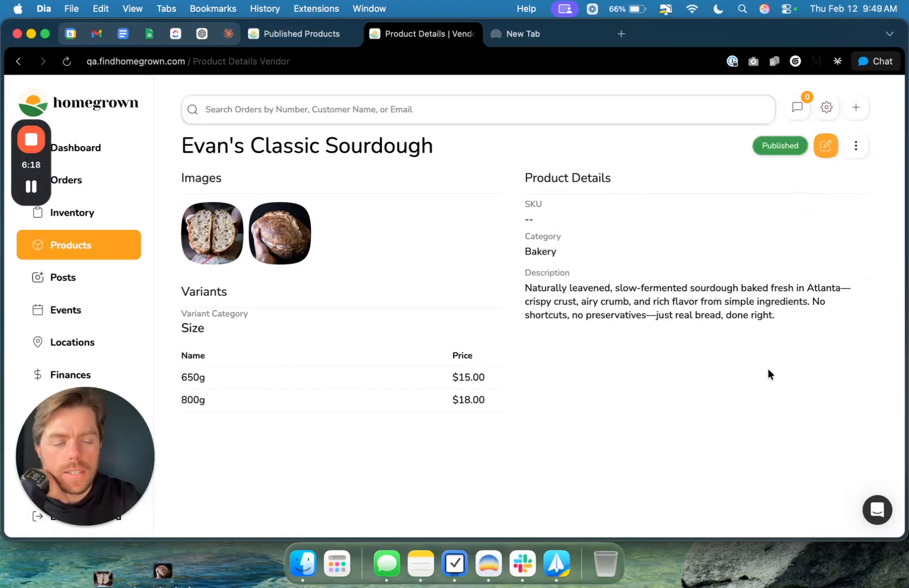
# Step: Look at the product's Unpublish and Archive options and close them without choosing one
pyautogui.click(855, 146)
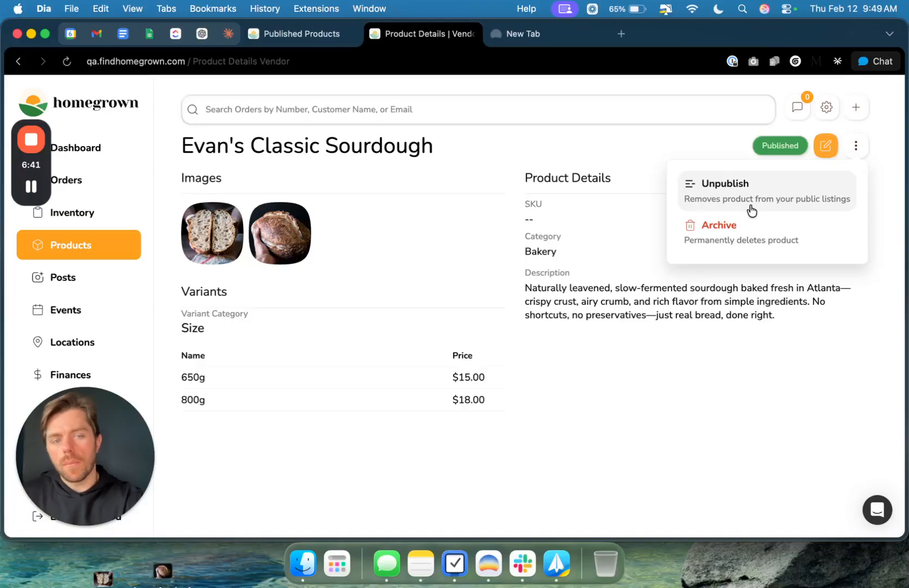
pyautogui.click(283, 265)
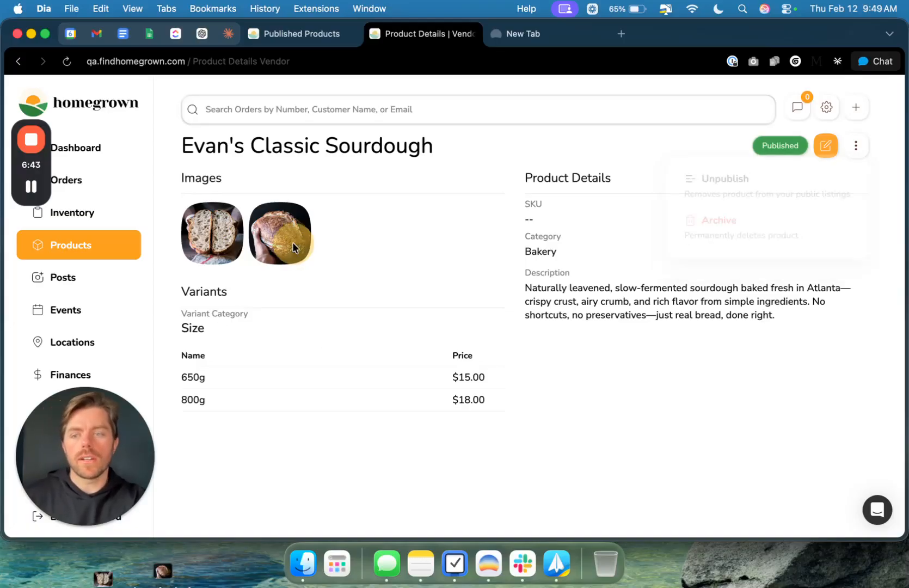
# Step: Go back to the dashboard and reopen the Classic Sourdough product from the published products list
pyautogui.click(112, 160)
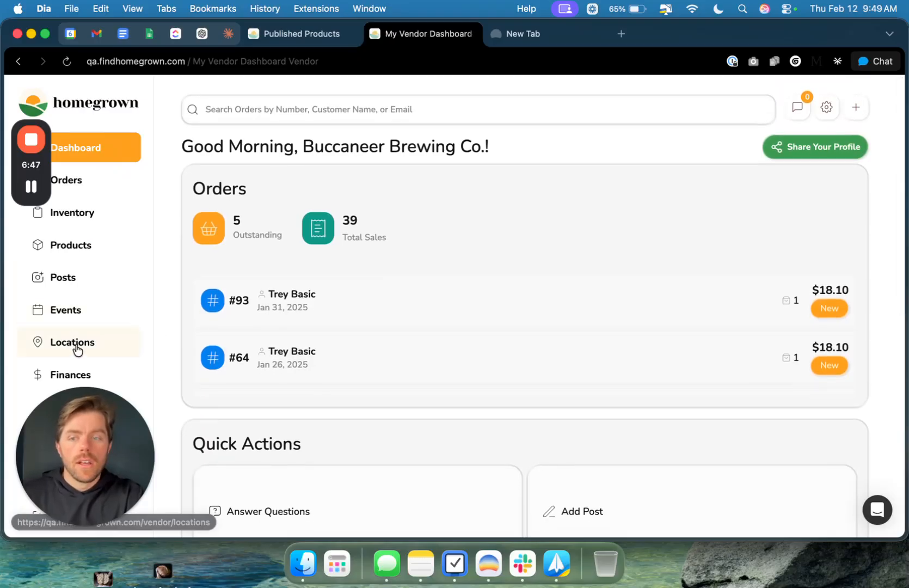
pyautogui.click(91, 243)
pyautogui.scroll(-5, 407, 315)
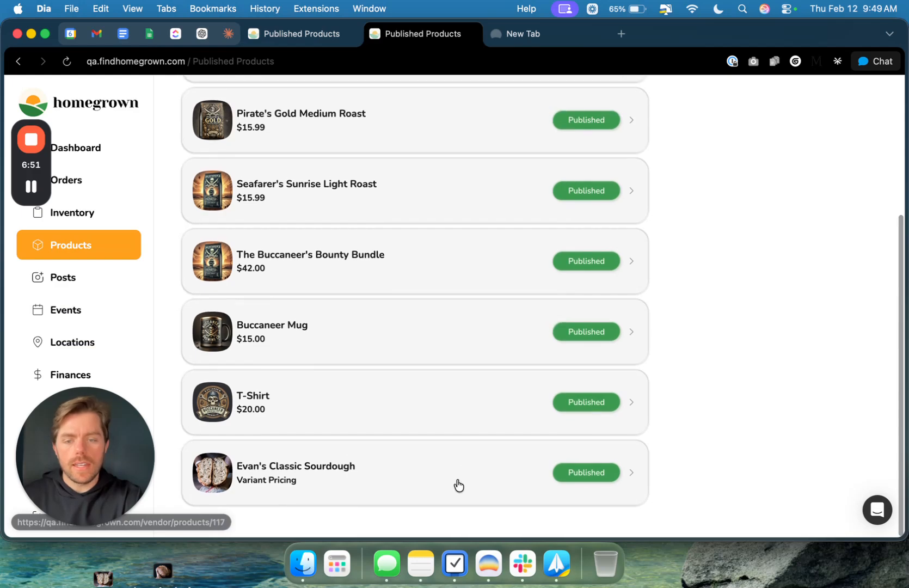
pyautogui.click(459, 483)
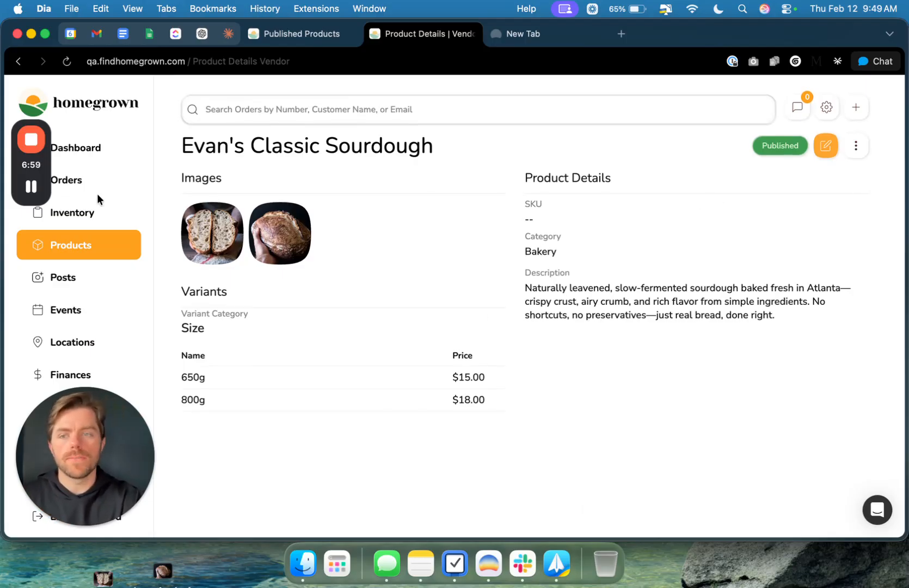
# Step: Open the profile sharing options on the vendor dashboard and copy the profile link
pyautogui.click(112, 157)
pyautogui.click(798, 146)
pyautogui.click(457, 384)
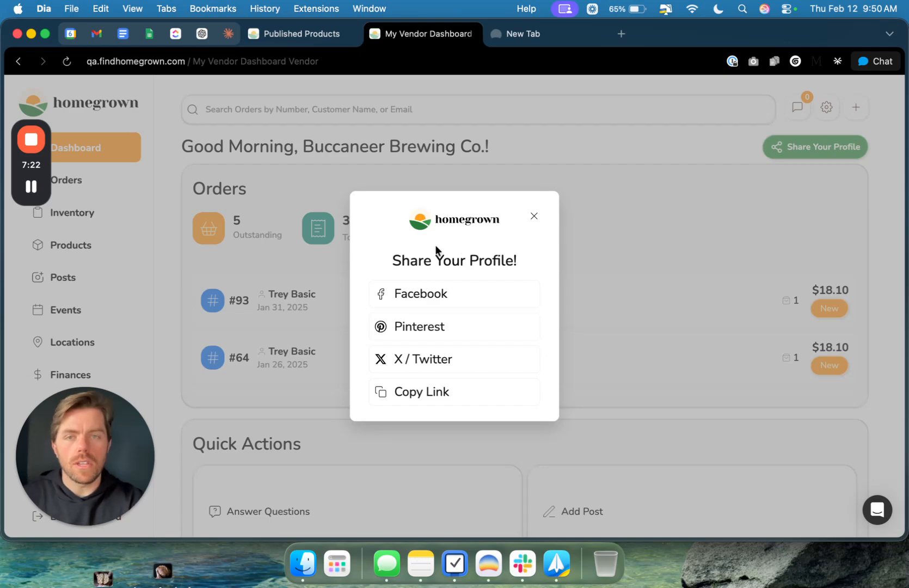
pyautogui.moveTo(32, 142)
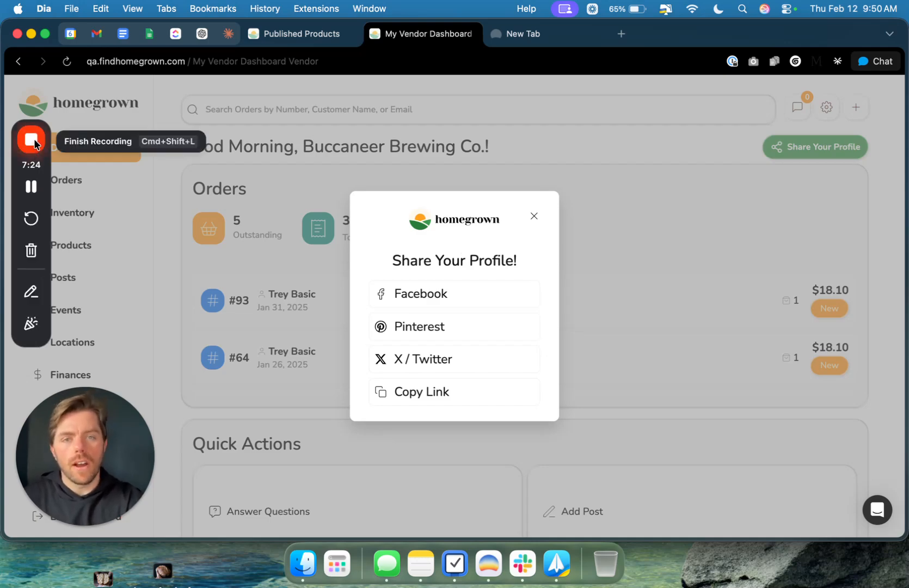